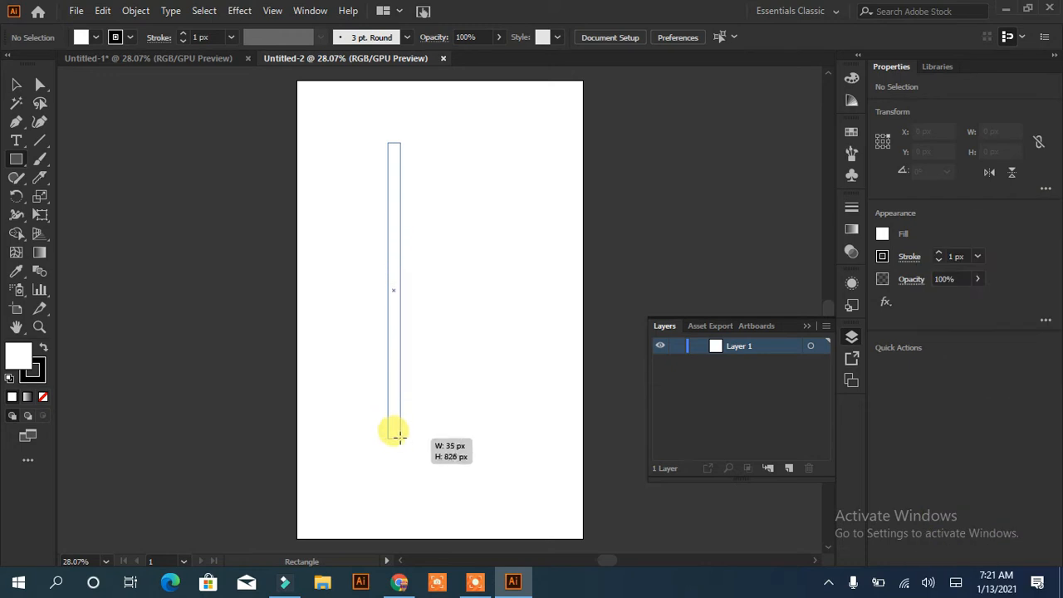
Draw a tall narrow rectangle about 30 by 807 px and duplicate it twice to form three adjoining vertical strips.
left_click_drag(387, 291, 405, 293)
key("ctrl+d")
left_click(17, 85)
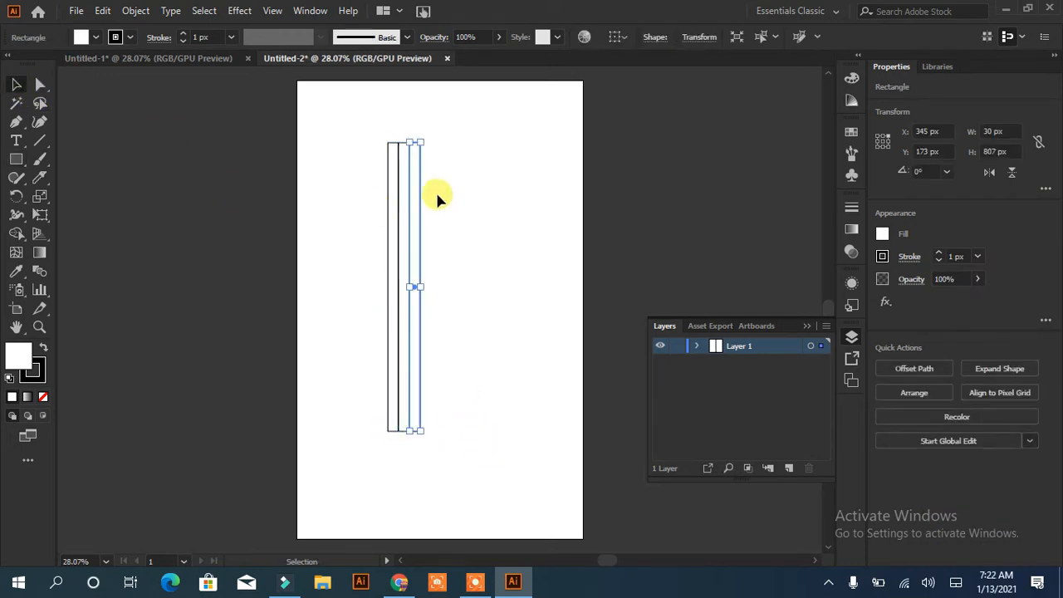
Shorten the three strips together to about 757 px tall and move them to the horizontal centre of the artboard.
left_click_drag(438, 196, 321, 291)
left_click_drag(403, 142, 405, 162)
left_click_drag(399, 296, 427, 261)
left_click(277, 448)
Draw a 90 px wide rectangle beneath the strips and add a bottom midpoint anchor, pulled down to form a tip about 241 px tall.
left_click(16, 159)
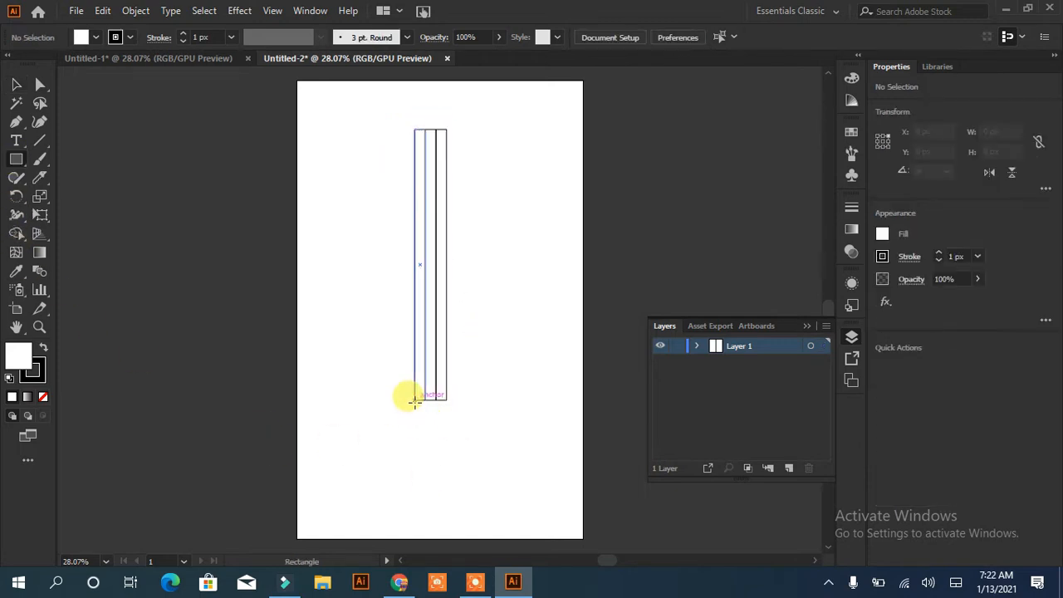
left_click_drag(414, 401, 448, 421)
left_click_drag(17, 122, 75, 140)
left_click(431, 421)
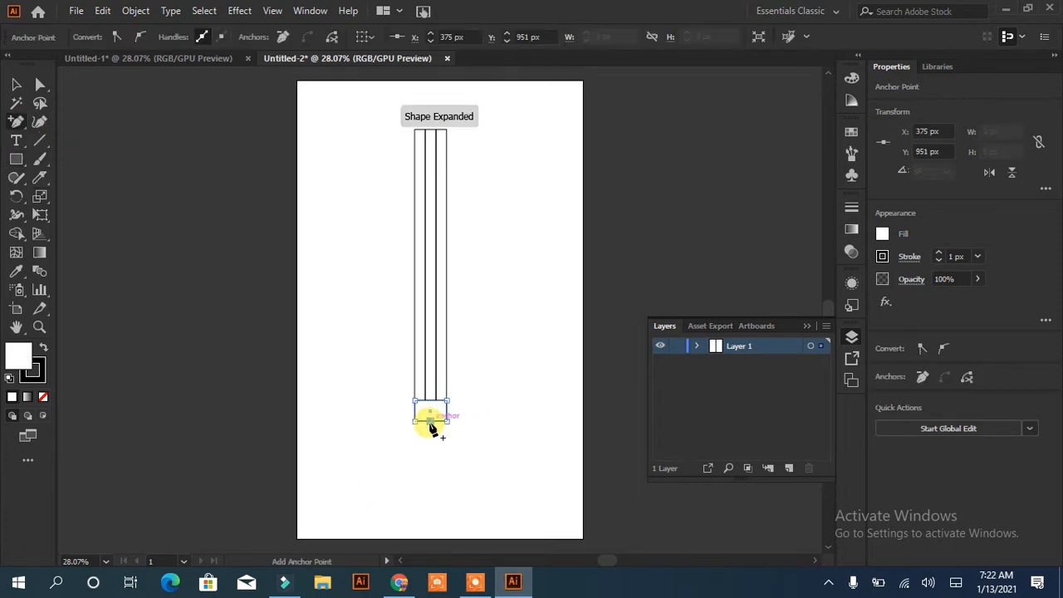
left_click(40, 84)
left_click_drag(430, 421, 431, 488)
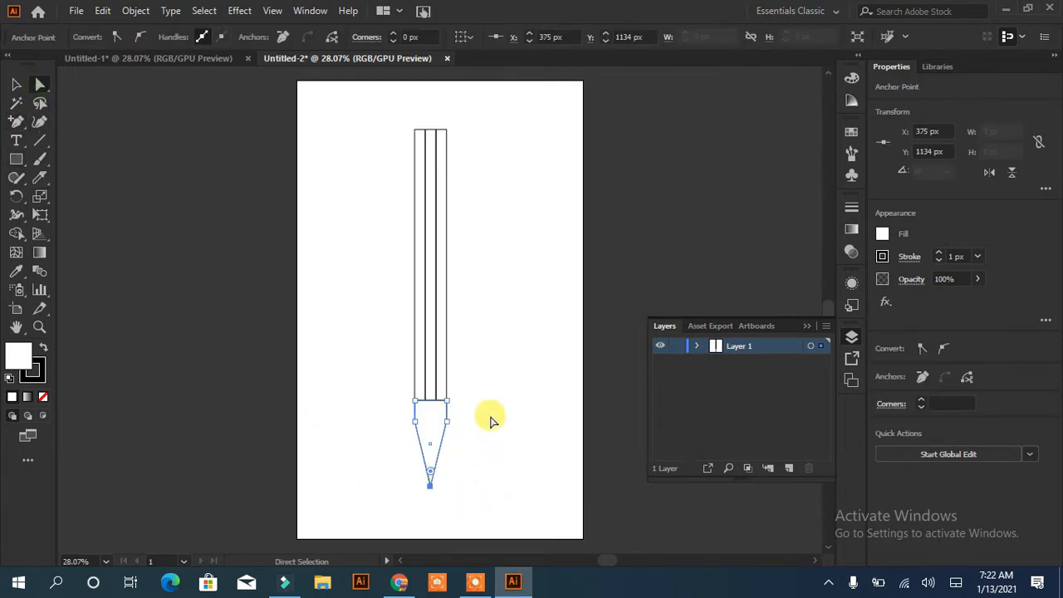
Fill the three body strips with the orange swatch.
left_click(15, 83)
left_click(166, 214)
left_click_drag(473, 153, 400, 190)
left_click(94, 41)
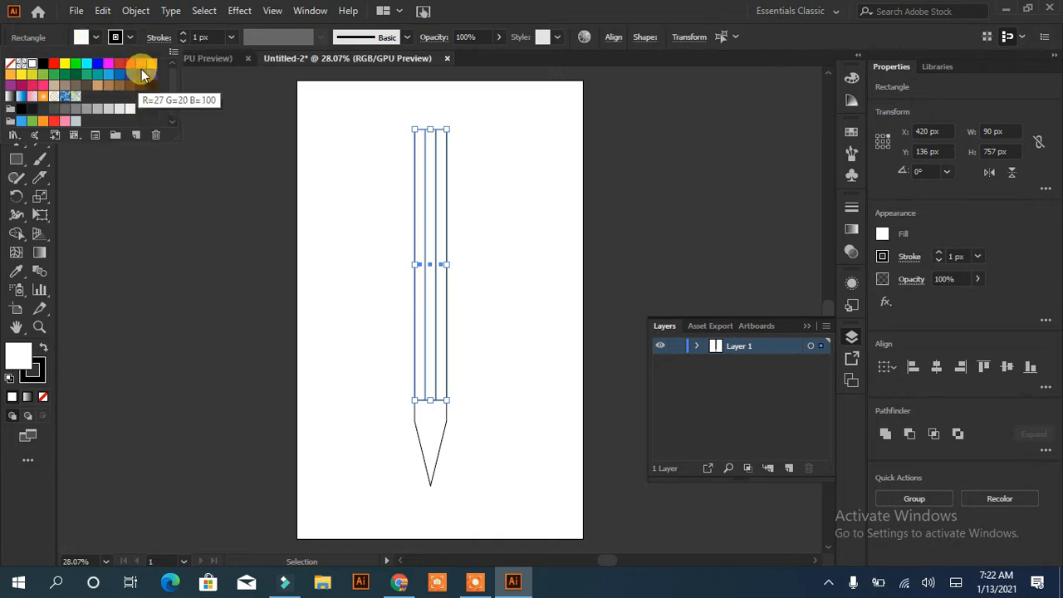
left_click(142, 91)
Fill the pointed pencil tip with a light tan brown swatch.
left_click(457, 430)
left_click(430, 440)
left_click(99, 39)
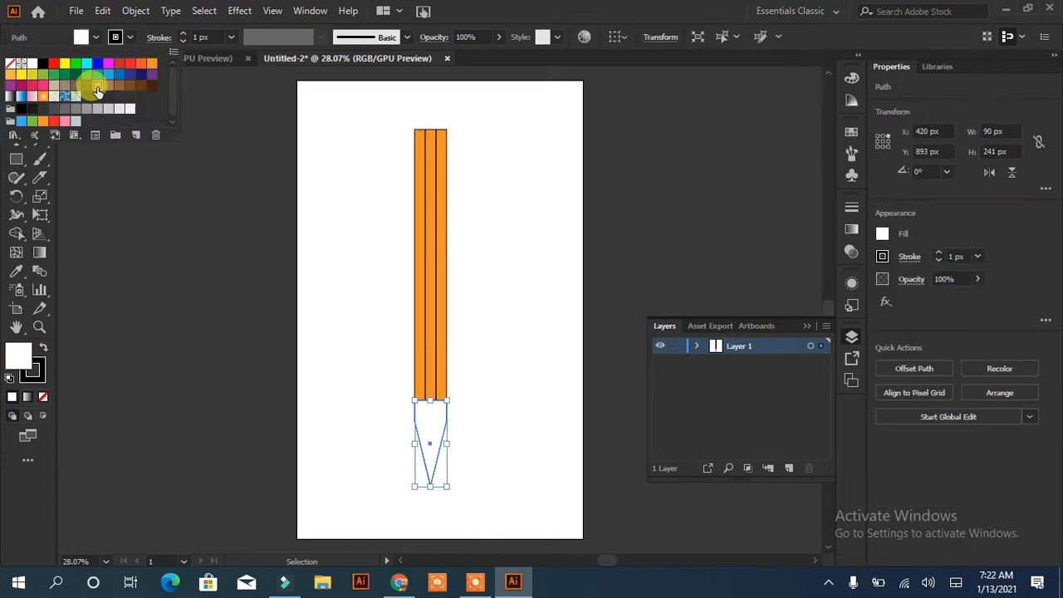
left_click(97, 86)
left_click(349, 229)
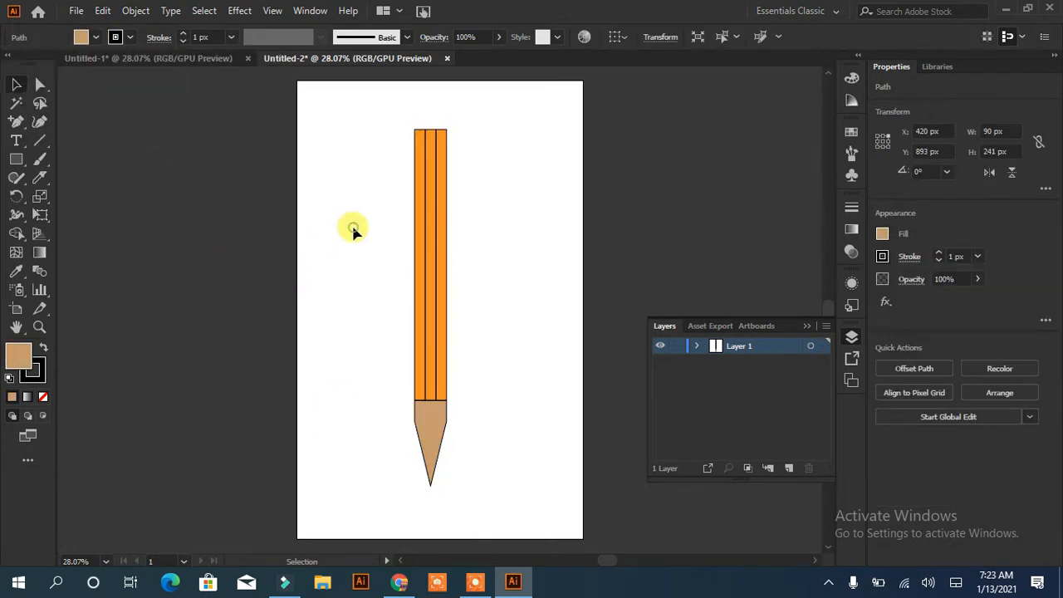
Move the pencil tip about 65 px down to separate it from the body.
left_click(432, 363)
left_click(434, 432)
left_click_drag(435, 428, 435, 452)
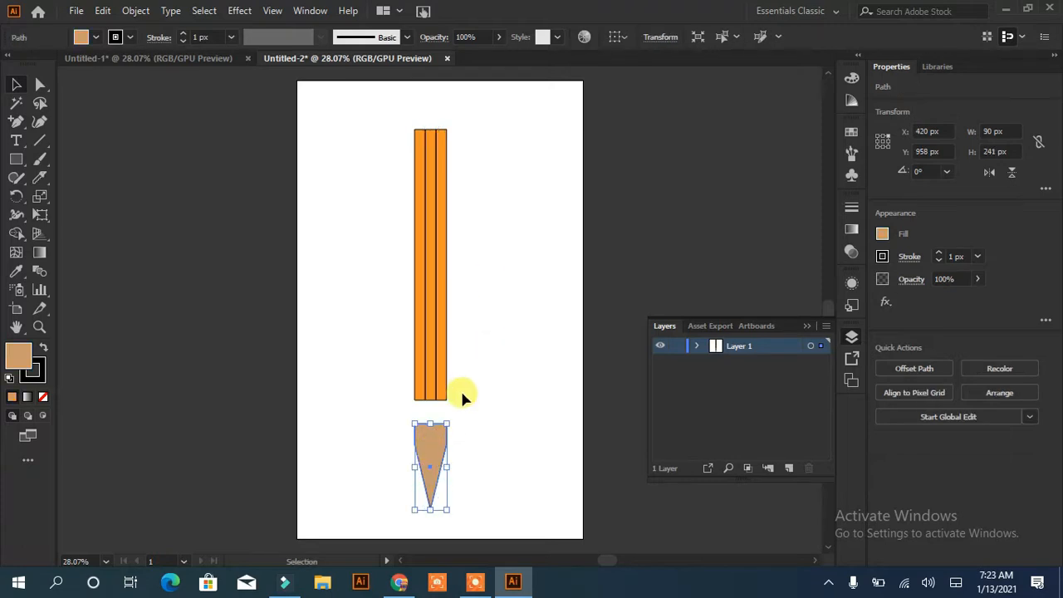
Round the bottom corners of the three body strips with the live corner widgets.
left_click_drag(461, 390, 401, 369)
left_click(40, 85)
mouse_move(462, 386)
left_mouse_down()
mouse_move(402, 404)
mouse_move(442, 372)
left_mouse_up()
left_click(472, 470)
Remove the stroke from the three body strips and from the pencil tip.
left_click_drag(494, 216, 350, 340)
left_click(37, 375)
left_click(44, 397)
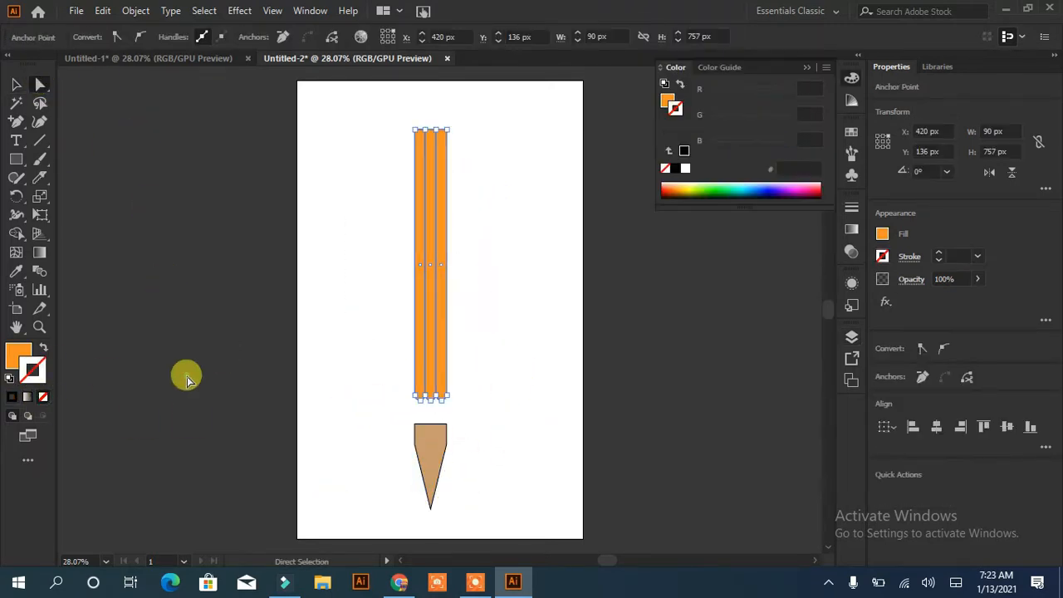
left_click(249, 403)
left_click(430, 462)
left_click(44, 397)
left_click(349, 462)
Move the tip up to overlap the bottom of the body and stretch it to about 248 px tall.
left_click_drag(431, 463, 431, 418)
left_click(17, 85)
mouse_move(431, 377)
left_mouse_down()
mouse_move(430, 397)
mouse_move(429, 374)
left_mouse_up()
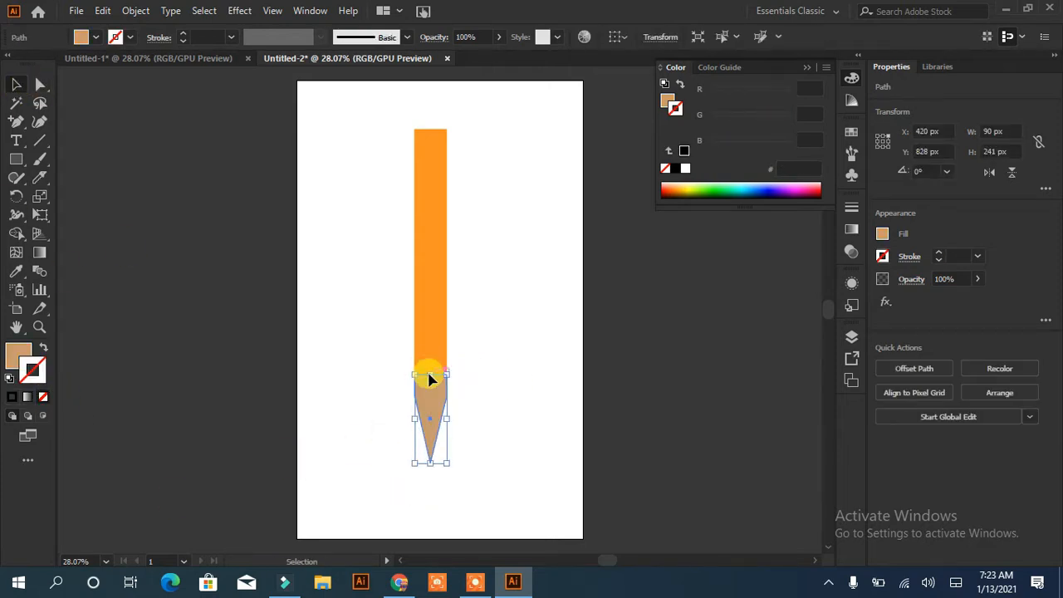
key("ctrl+shift+a")
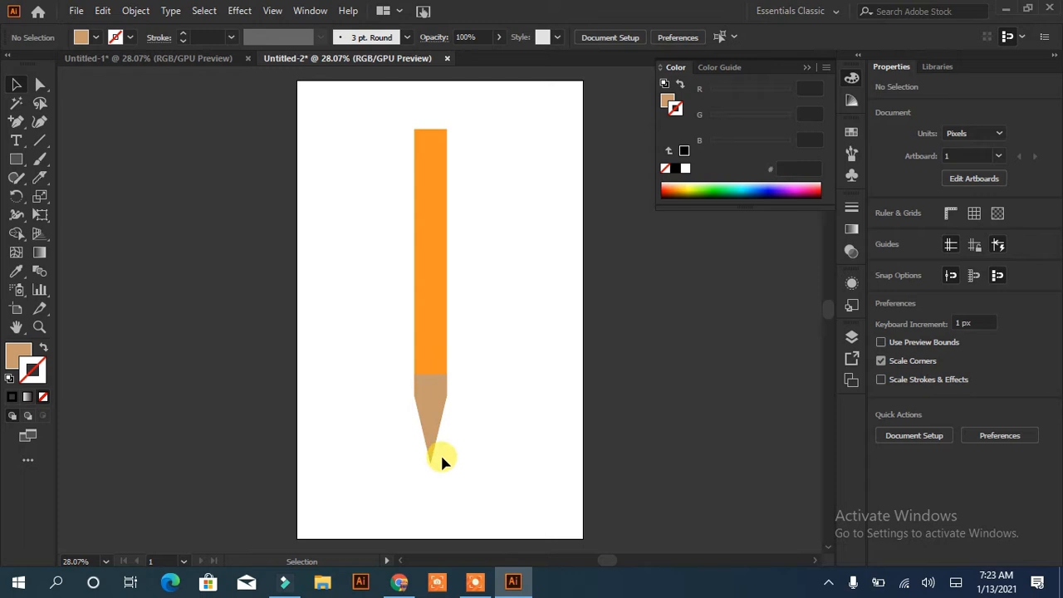
Apply the default white-to-black linear gradient to the outer left and right strips of the pencil body.
left_click(421, 209)
left_click(852, 228)
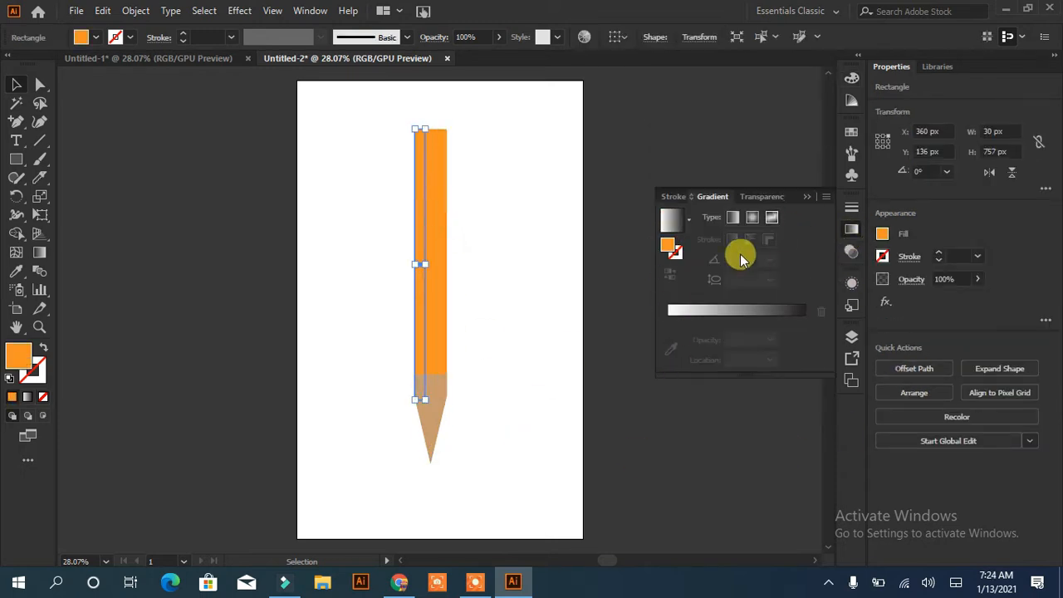
left_click(669, 219)
left_click(439, 245)
key("period")
left_click(431, 314)
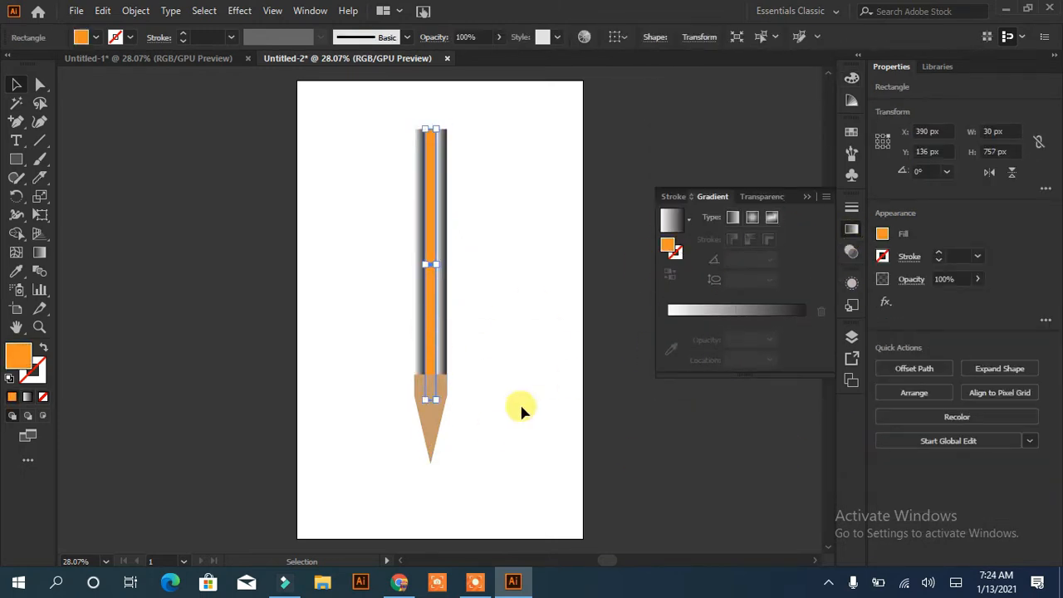
left_click(622, 398)
Reverse the right strip's gradient so it runs from black to white.
left_click(419, 332)
left_click(442, 333)
left_click_drag(804, 340, 768, 339)
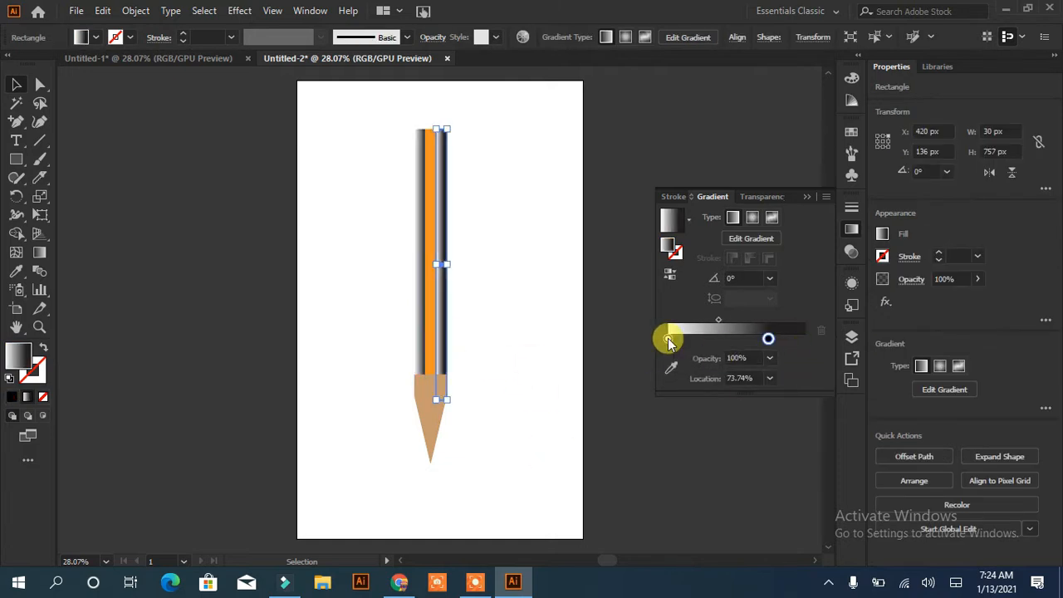
left_click_drag(668, 338, 807, 340)
left_click_drag(768, 338, 641, 336)
left_click(804, 339)
left_click(468, 368)
Recolour the left strip's gradient with an orange first stop and a lighter orange R=251 G=176 B=59 second stop.
left_click(421, 328)
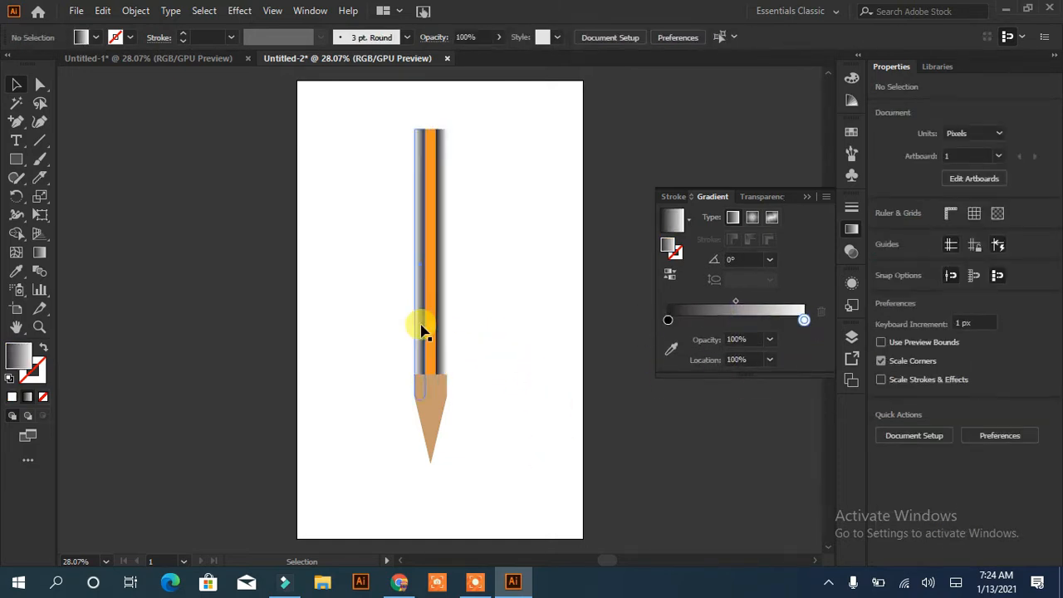
double_click(669, 341)
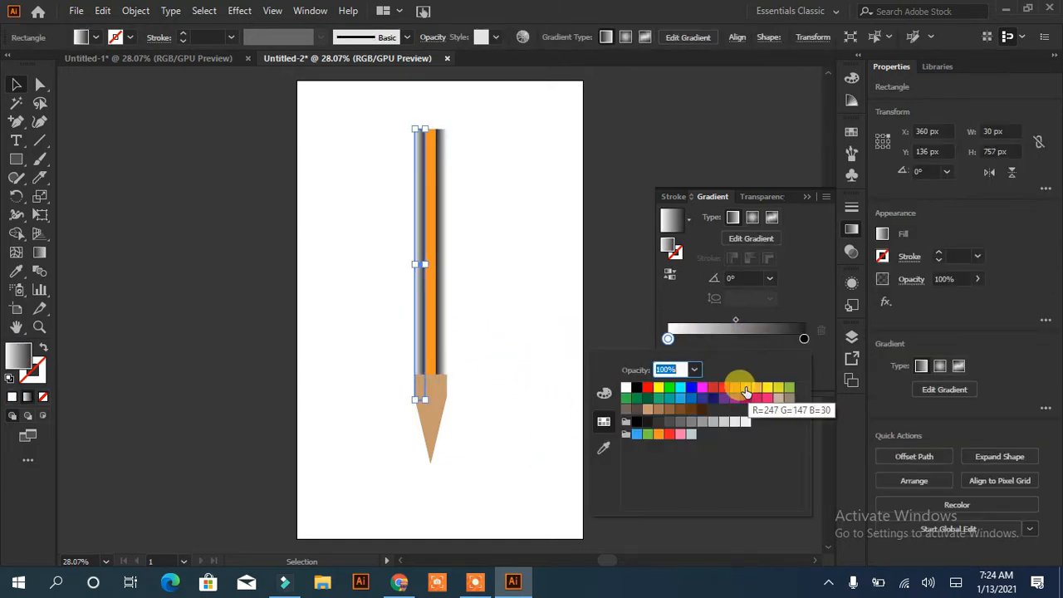
left_click(738, 387)
double_click(804, 339)
left_click(736, 387)
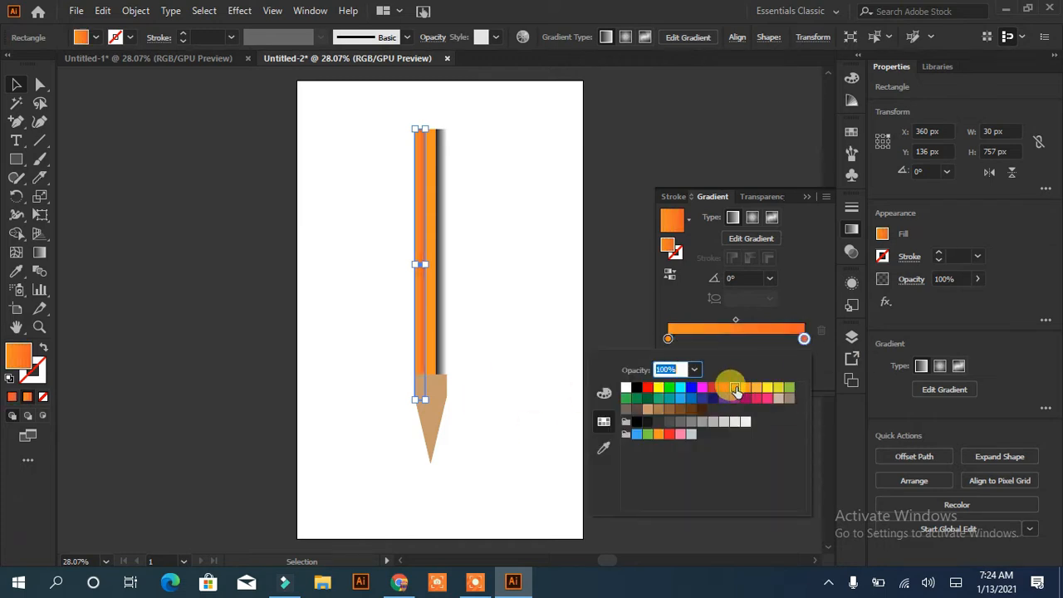
left_click(746, 388)
left_click(757, 388)
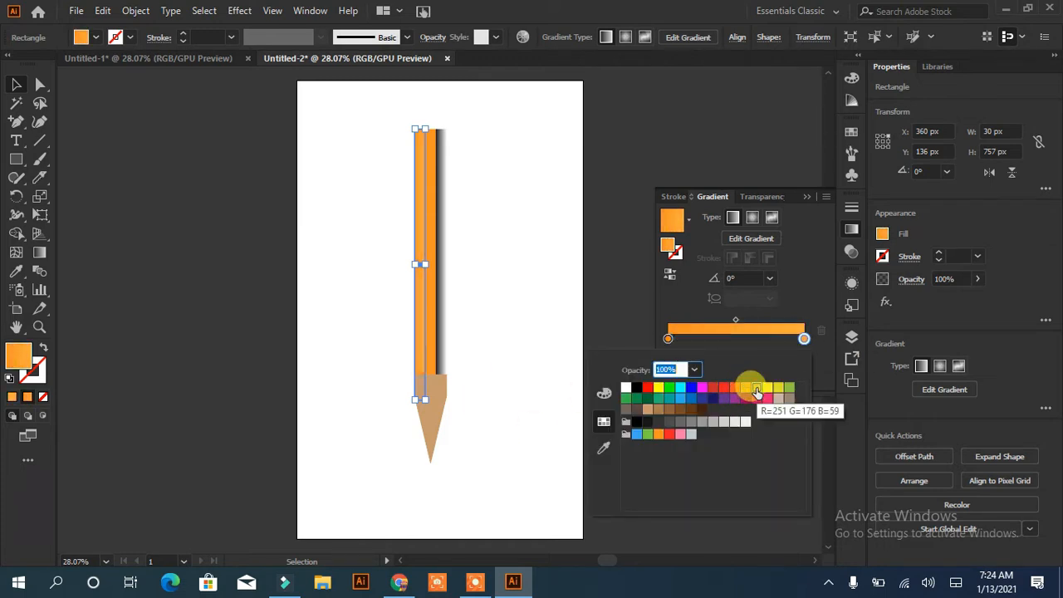
Swap the left strip's gradient stops so the lighter orange comes first and the other orange sits at the far end.
left_click(669, 340)
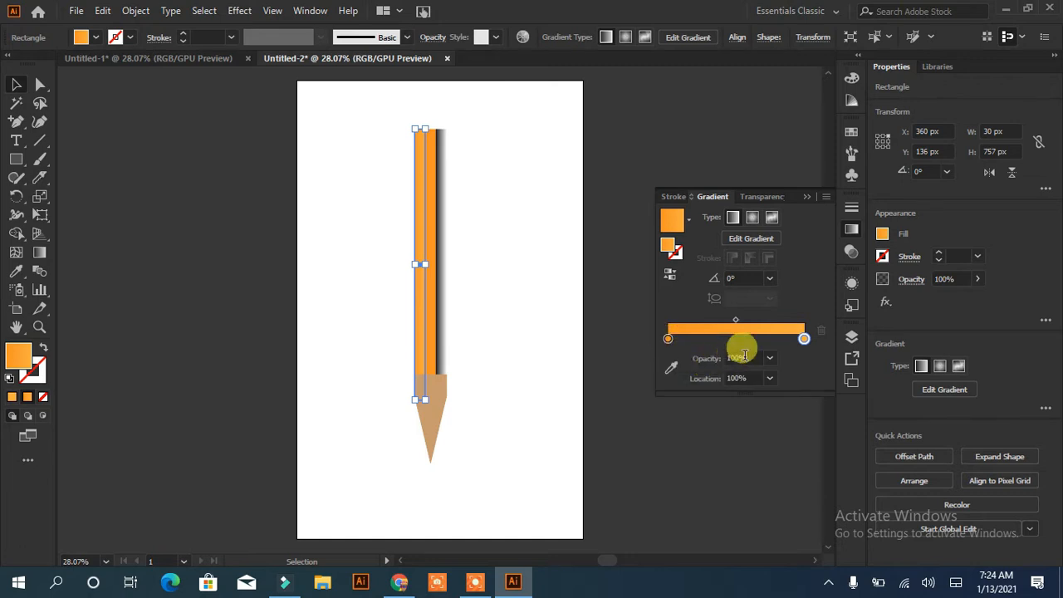
left_click_drag(804, 340, 764, 343)
left_click(820, 333)
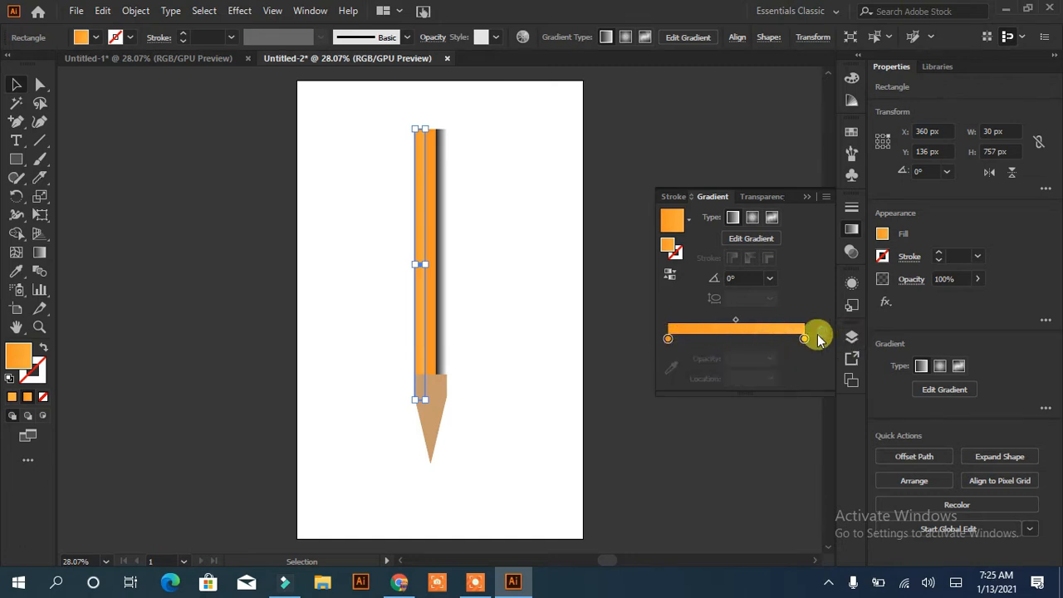
left_click_drag(669, 340, 788, 342)
left_click_drag(797, 341, 671, 342)
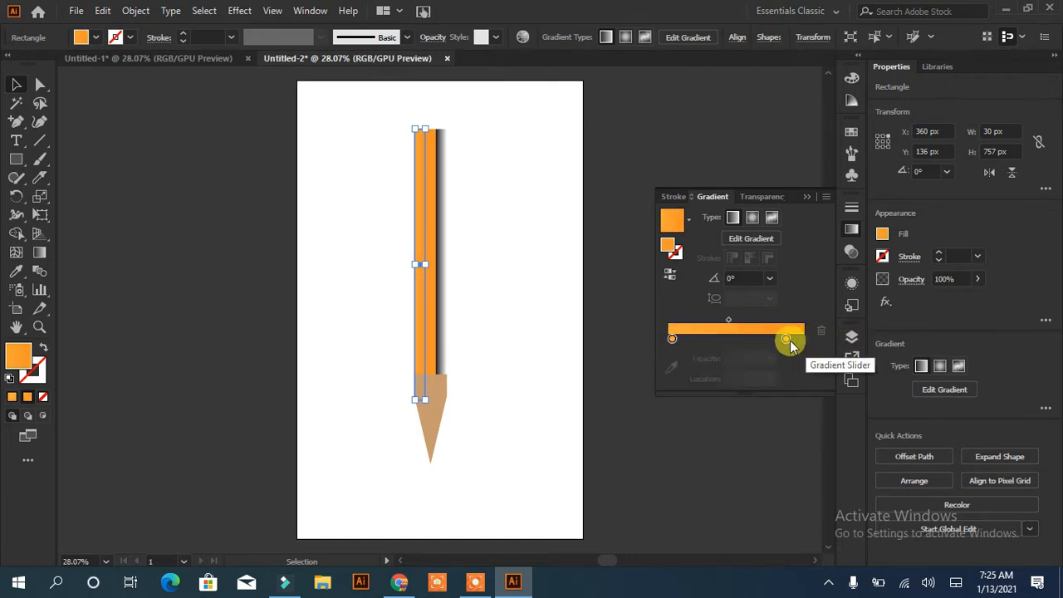
left_click_drag(787, 340, 803, 341)
Change the end stop of the left strip's gradient to a darker reddish orange.
double_click(801, 341)
left_click(729, 385)
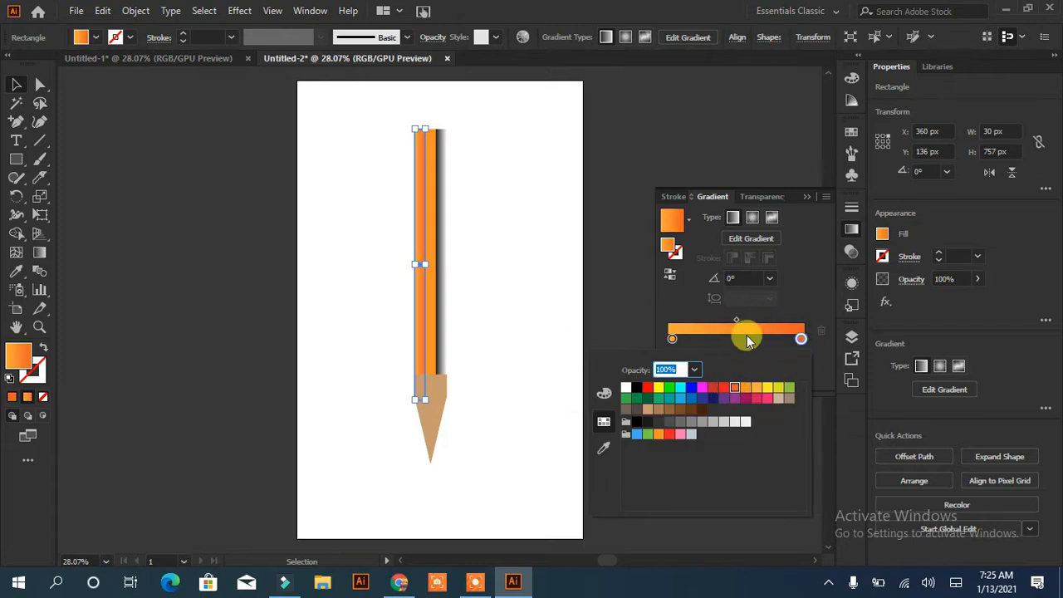
left_click(632, 353)
left_click(640, 357)
Copy the left strip's gradient to the right strip with the Eyedropper, running from dark orange to light orange.
left_click(440, 308)
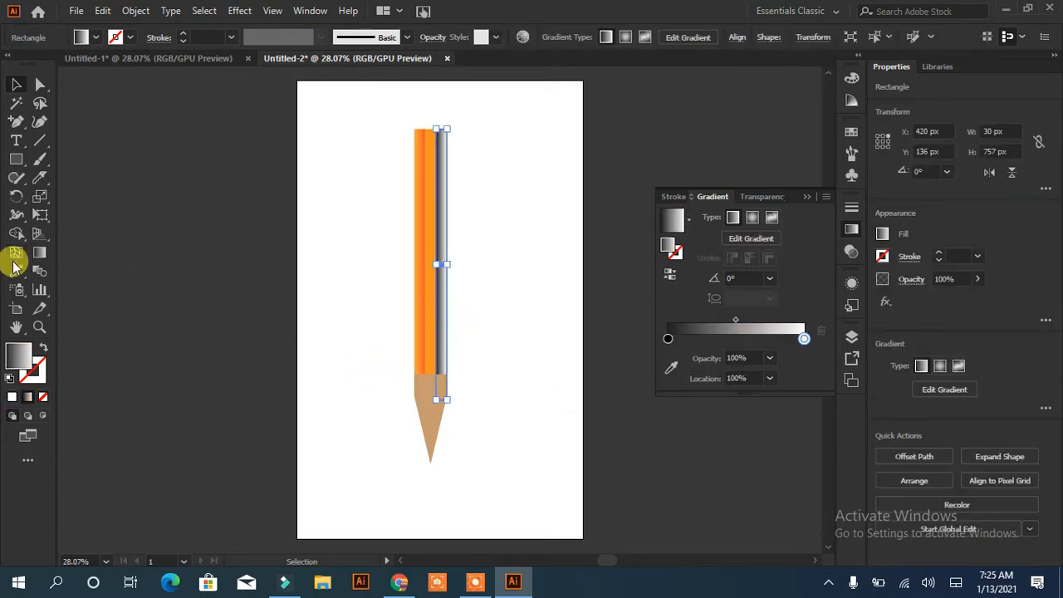
left_click(16, 271)
left_click(422, 282)
left_click_drag(673, 339, 683, 342)
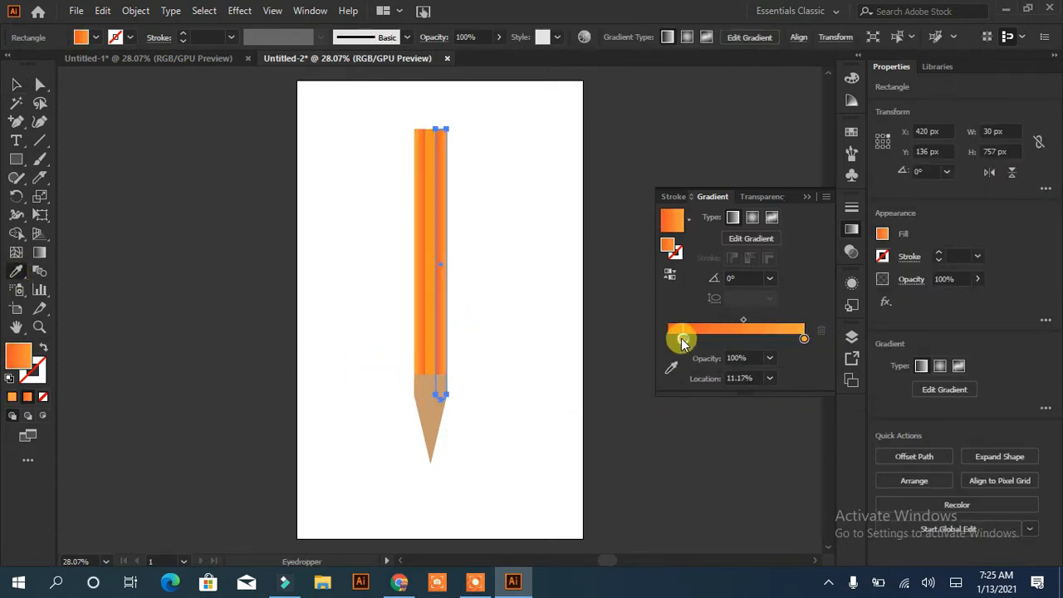
left_click(536, 323)
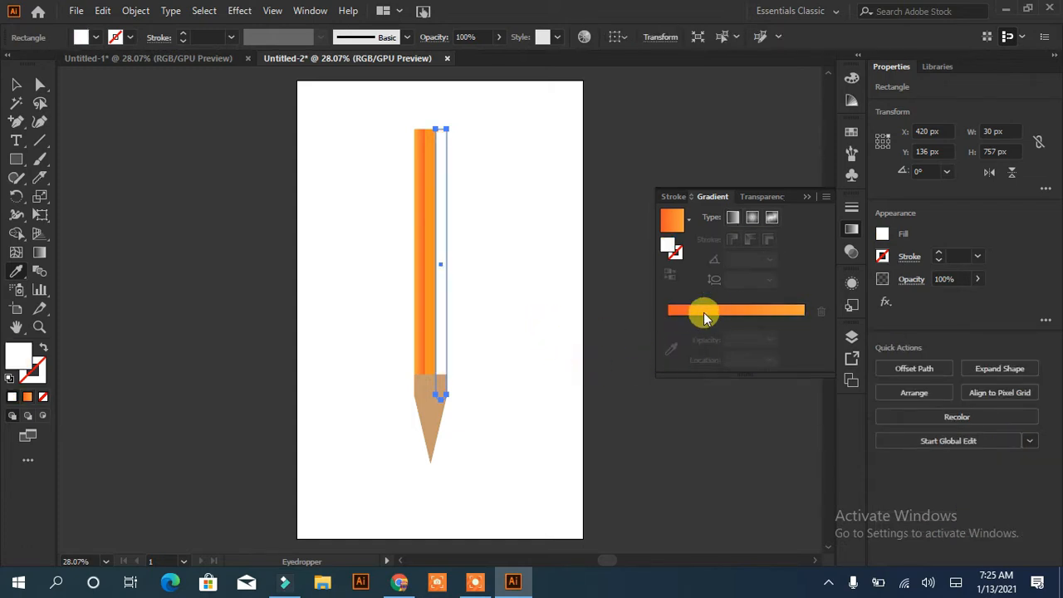
left_click(704, 308)
left_click(8, 84)
left_click(357, 235)
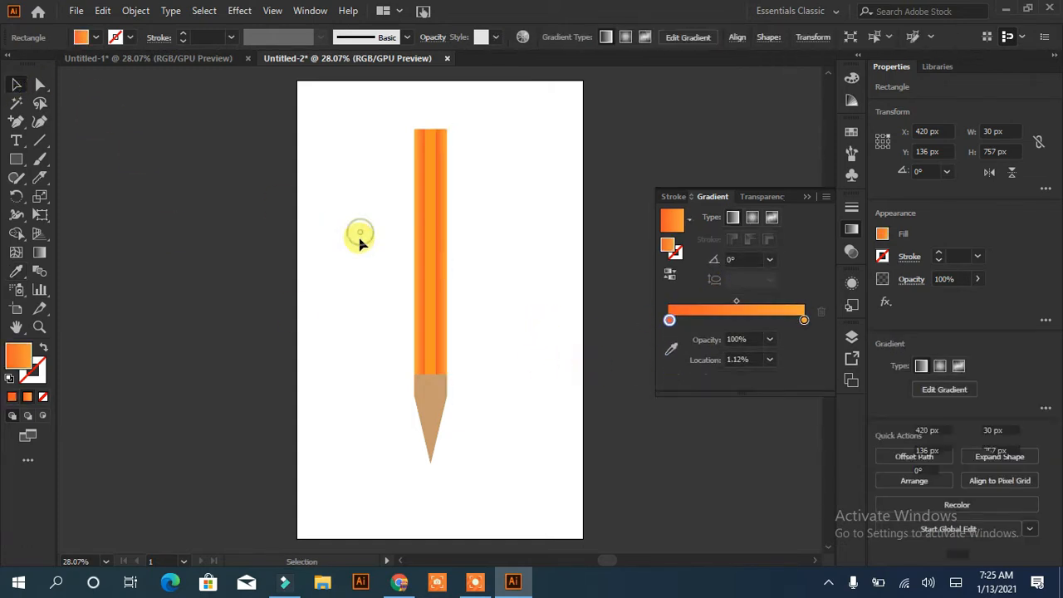
Give the middle strip a gradient with light orange at about 50%, dark orange at both ends, and midpoints at 13% and 87%.
left_click(431, 328)
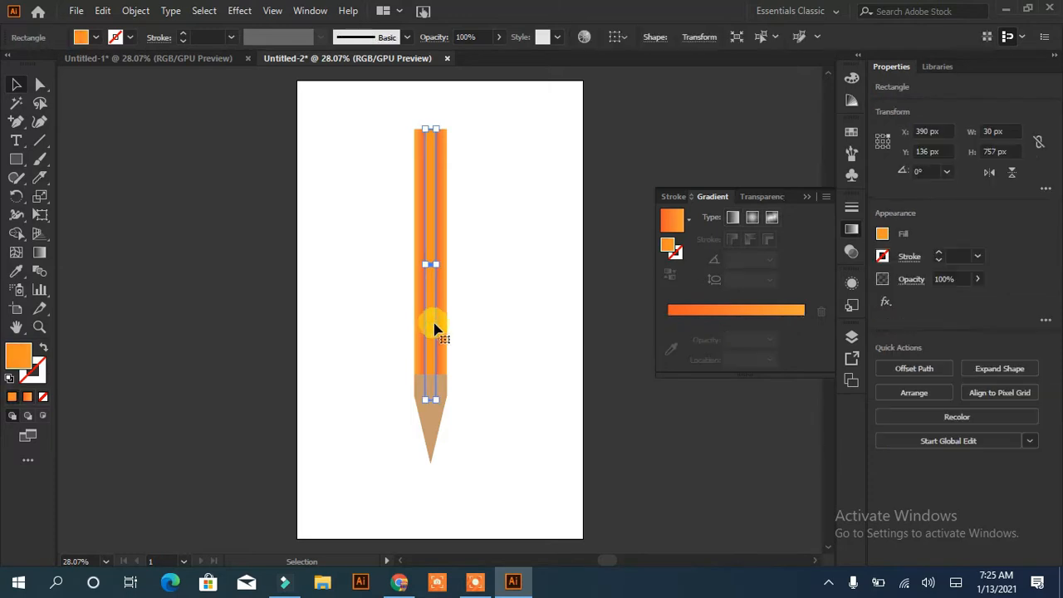
left_click(731, 310)
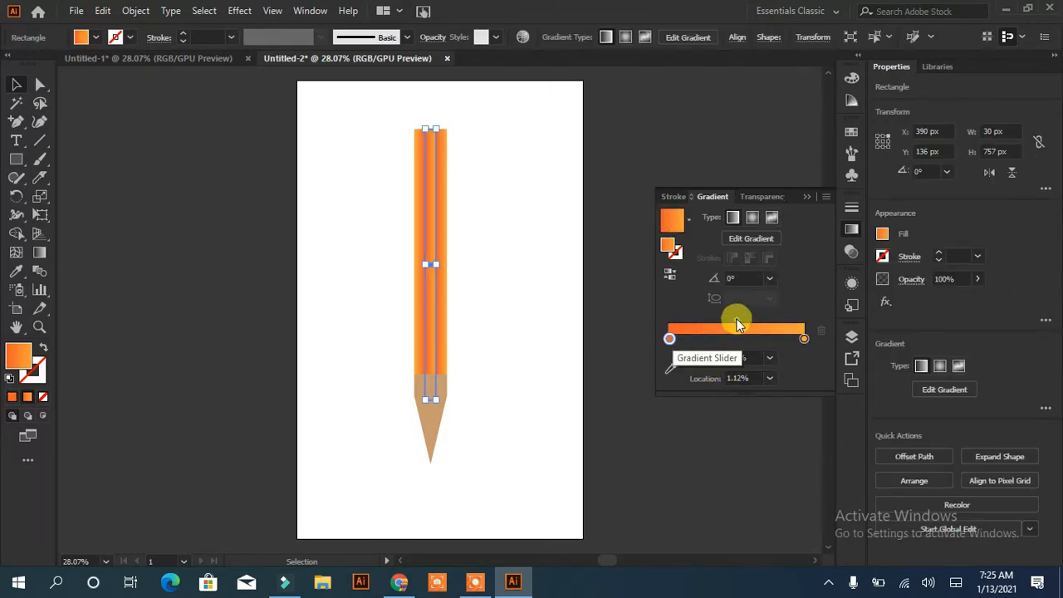
left_click_drag(805, 341, 737, 339)
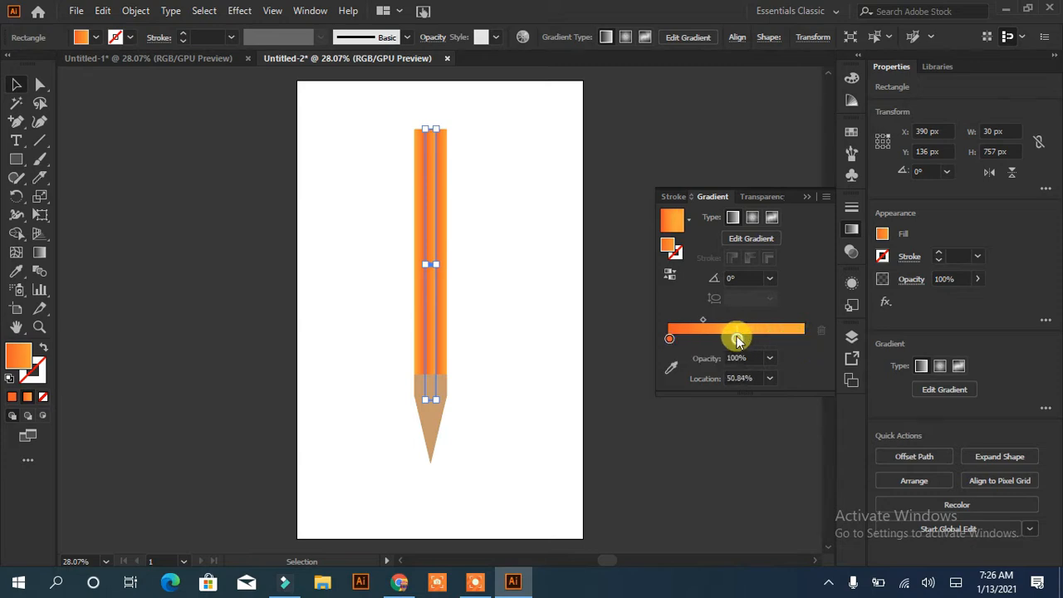
mouse_move(670, 340)
left_mouse_down()
mouse_move(795, 340)
mouse_move(675, 340)
mouse_move(679, 321)
left_mouse_up()
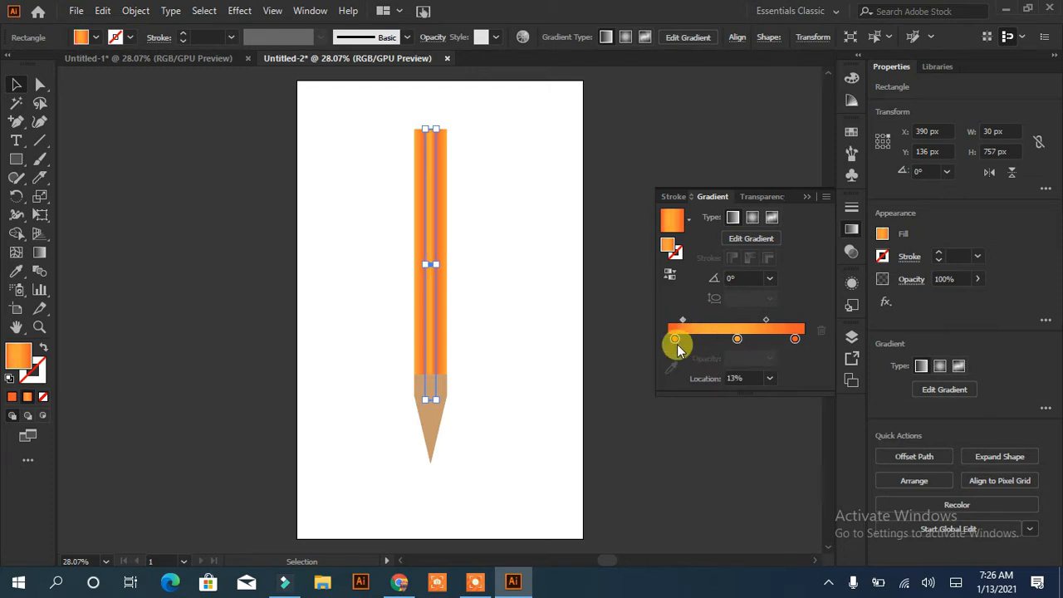
left_click_drag(767, 322, 789, 322)
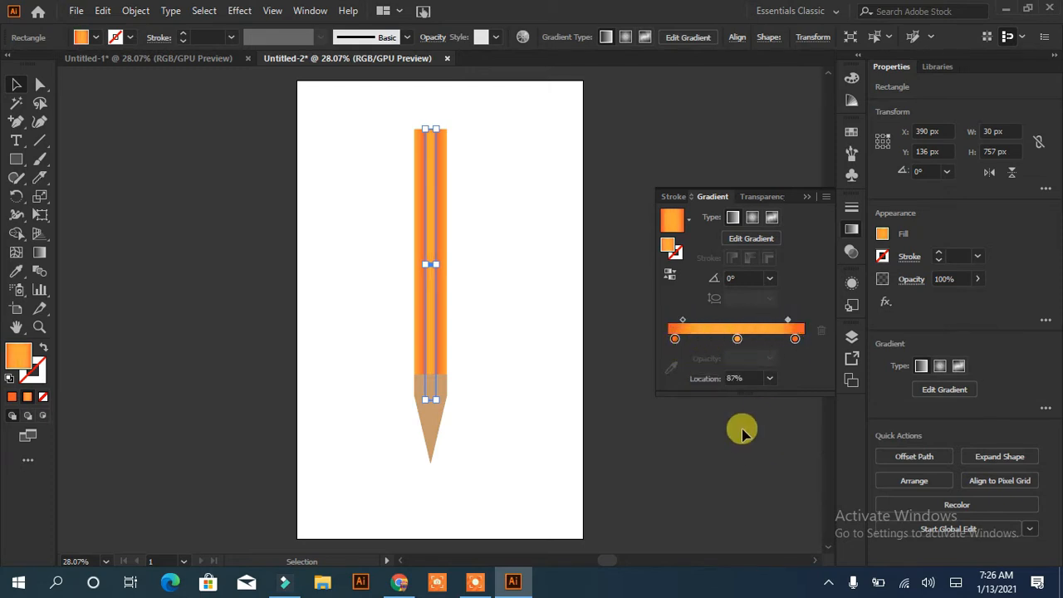
left_click(612, 405)
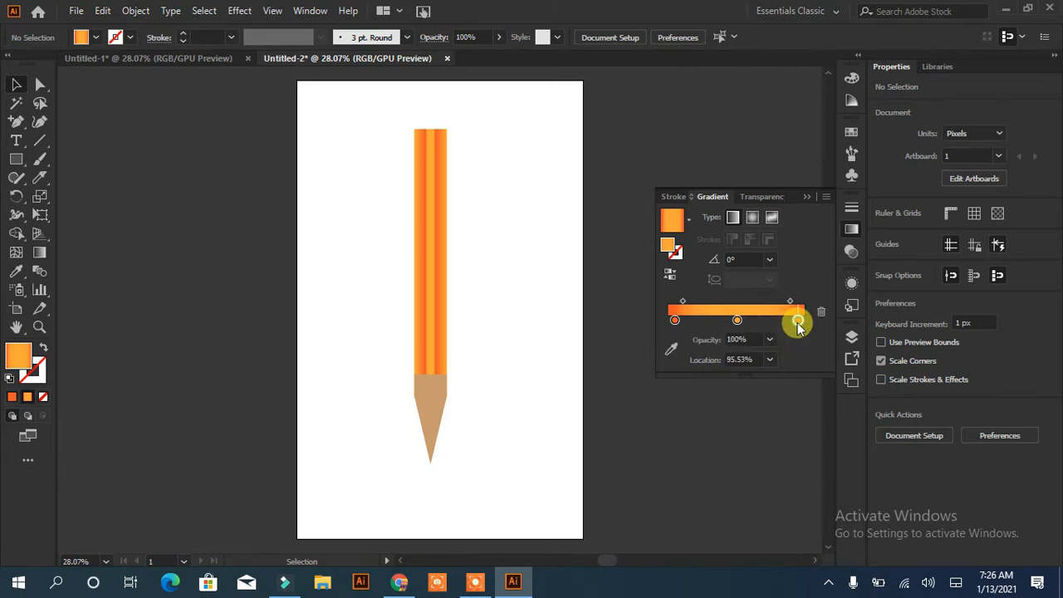
left_click_drag(676, 320, 668, 320)
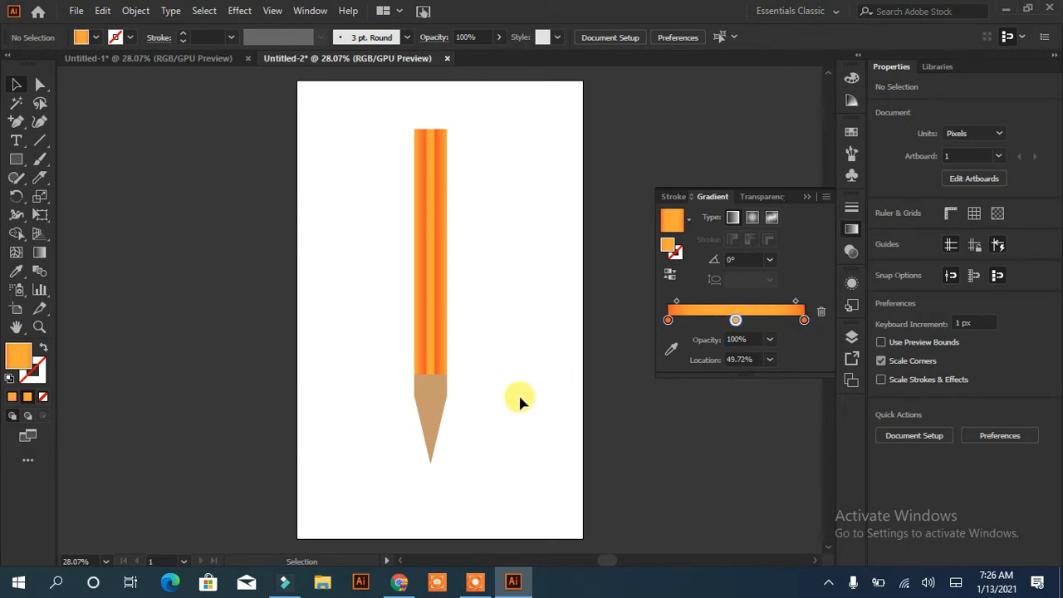
Send the tan pencil tip to the back, behind the body strips.
left_click(432, 407)
right_click(435, 403)
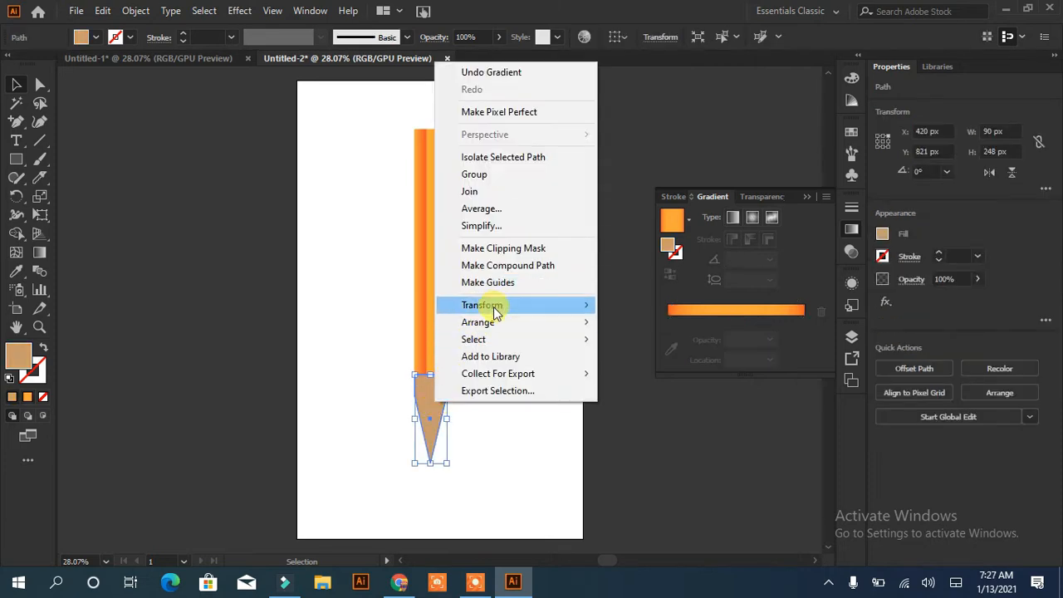
mouse_move(498, 322)
left_click(595, 372)
left_click(458, 455)
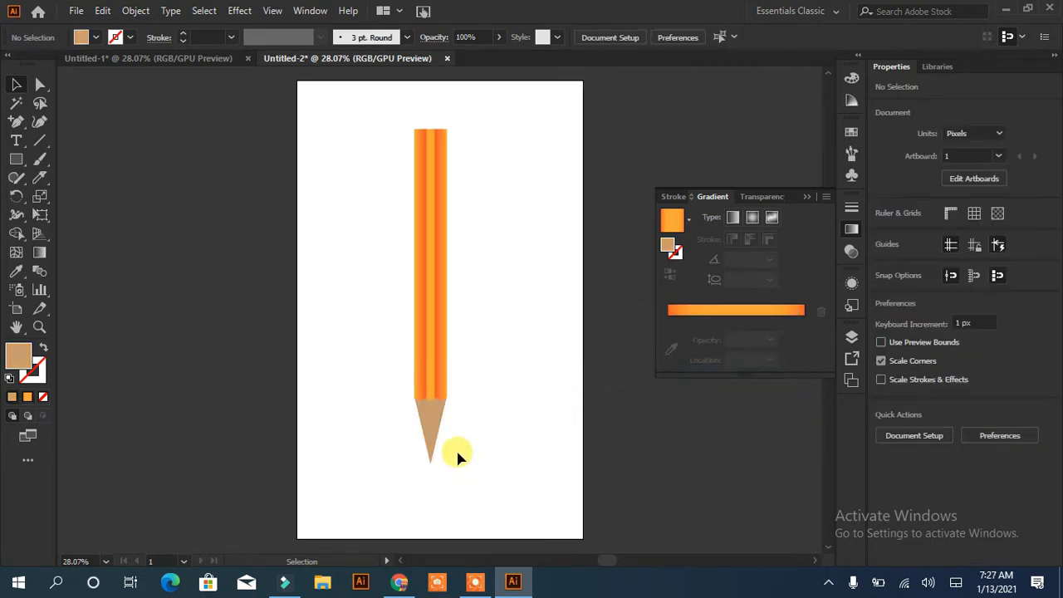
Cut across the tan pencil tip just above its point with the Knife tool to separate the lead.
left_click(39, 177)
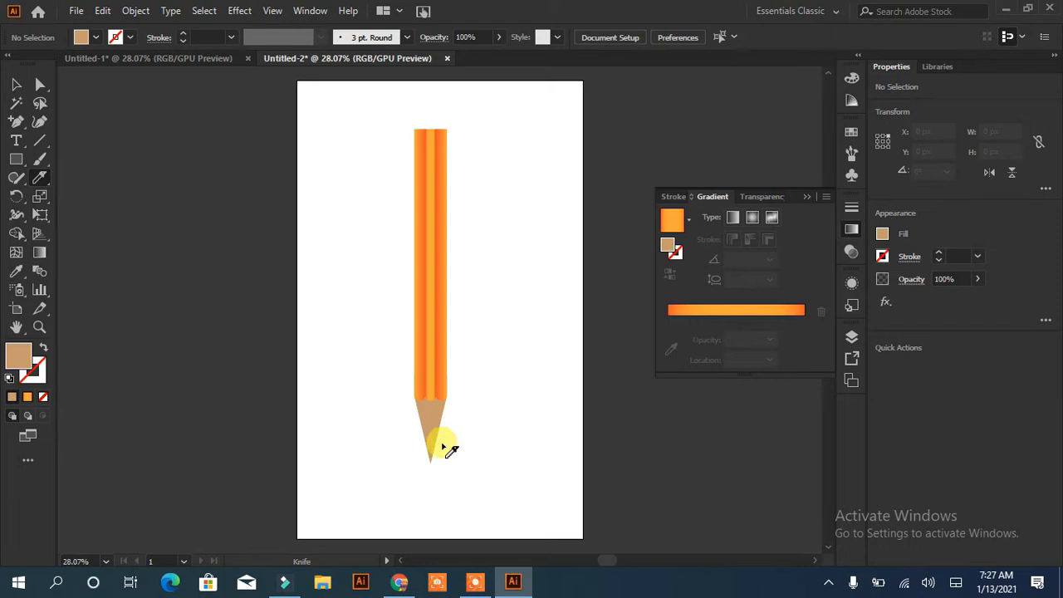
left_click_drag(418, 458, 419, 459)
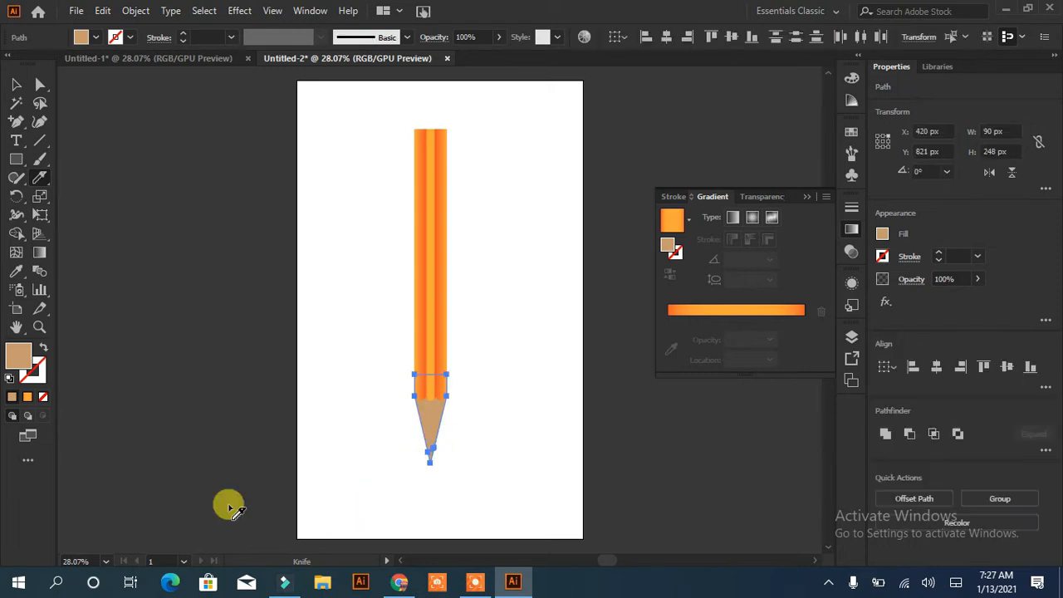
left_click(16, 85)
left_click(149, 249)
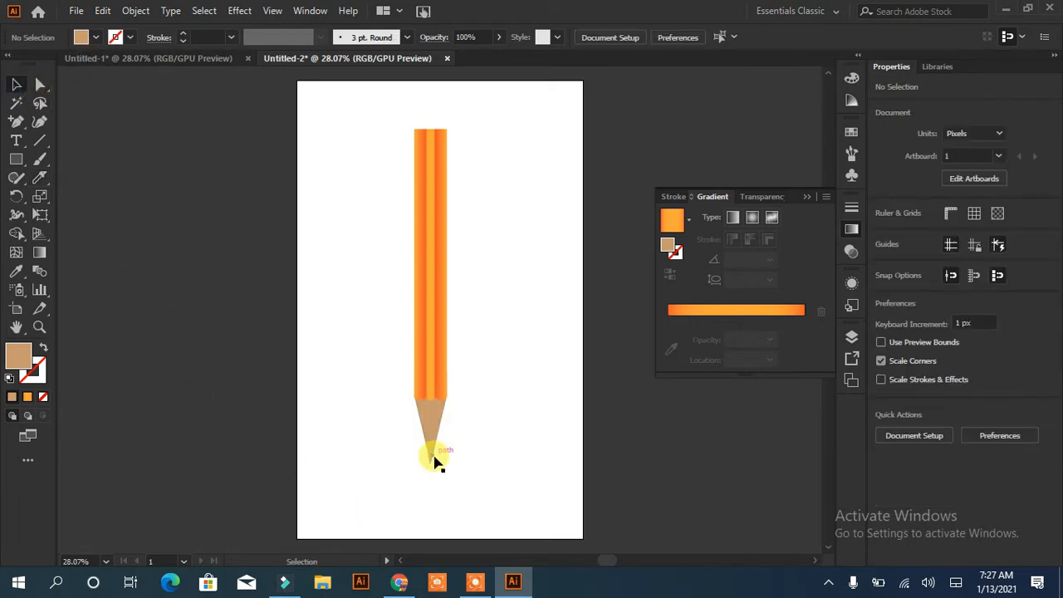
Fill the small cut-off piece at the pencil's point with dark grey.
left_click(430, 455)
left_click(83, 37)
left_click(53, 109)
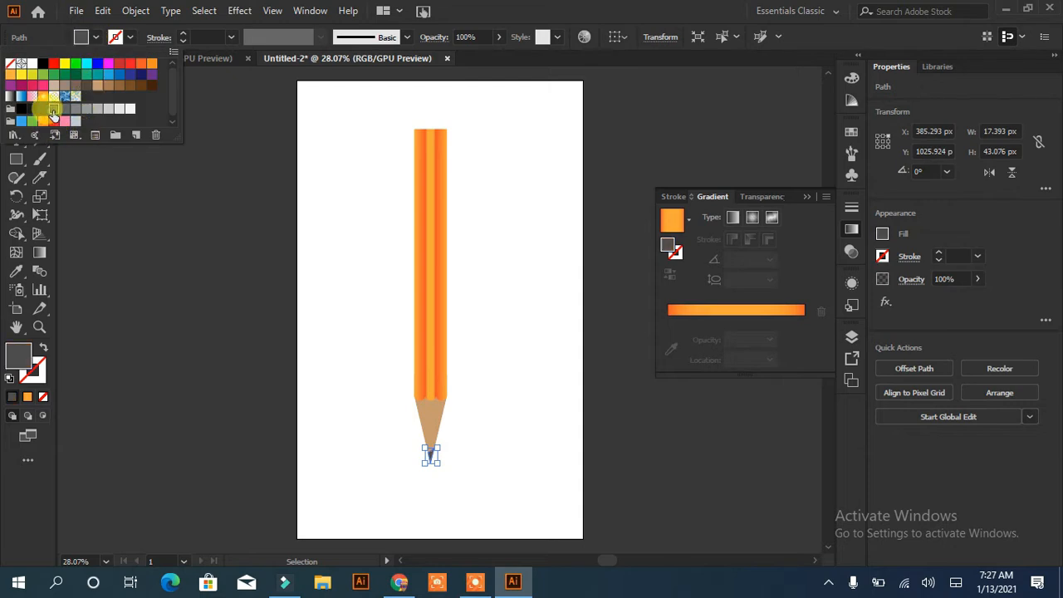
left_click(337, 341)
left_click(337, 340)
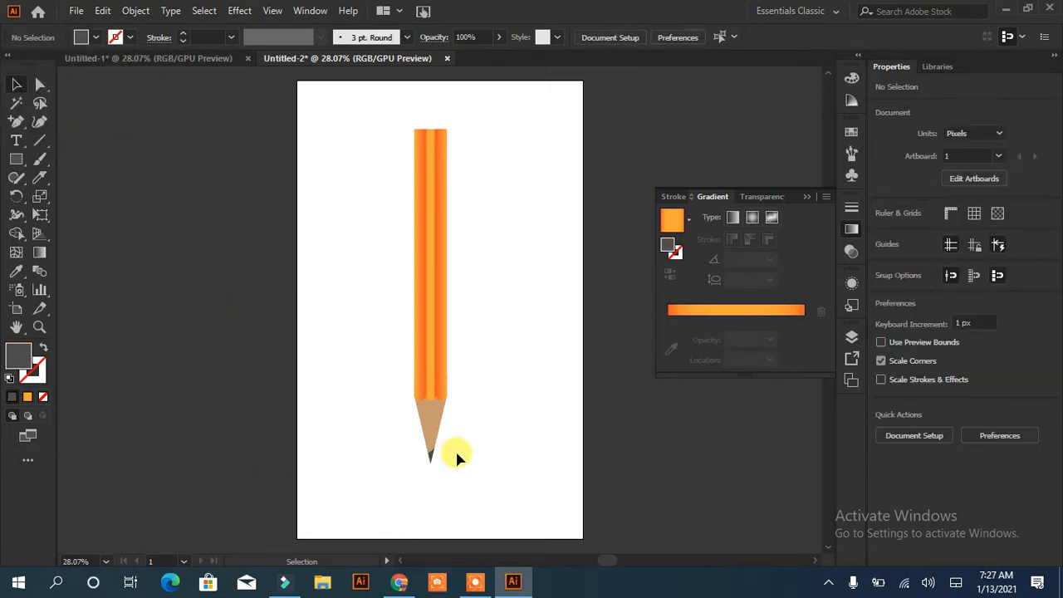
Draw a rectangle about 90 by 26 px across the flat end of the pencil body and fill it bright yellow.
left_click(16, 158)
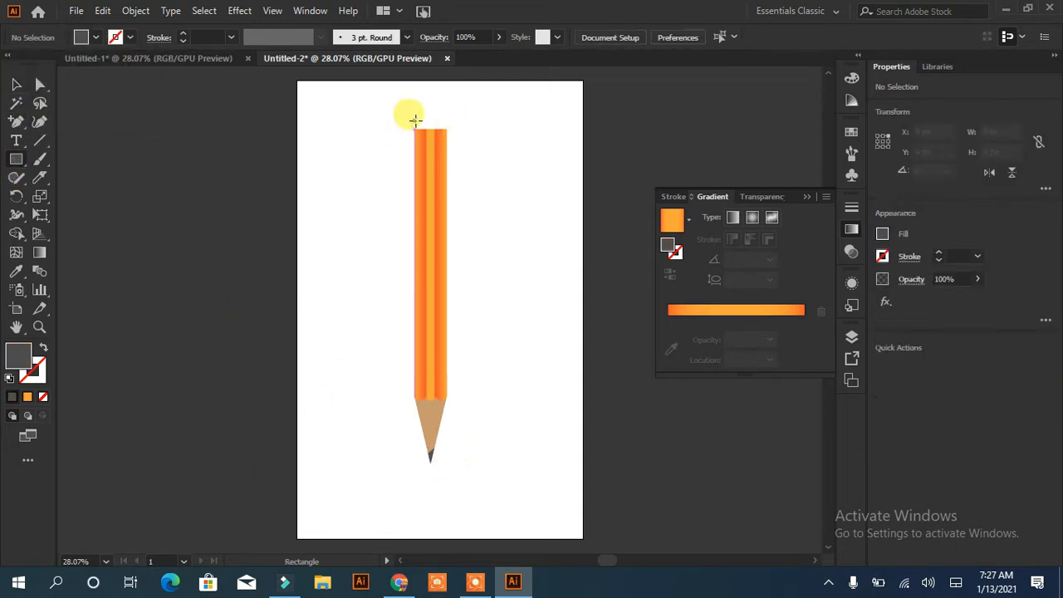
left_click_drag(414, 119, 448, 130)
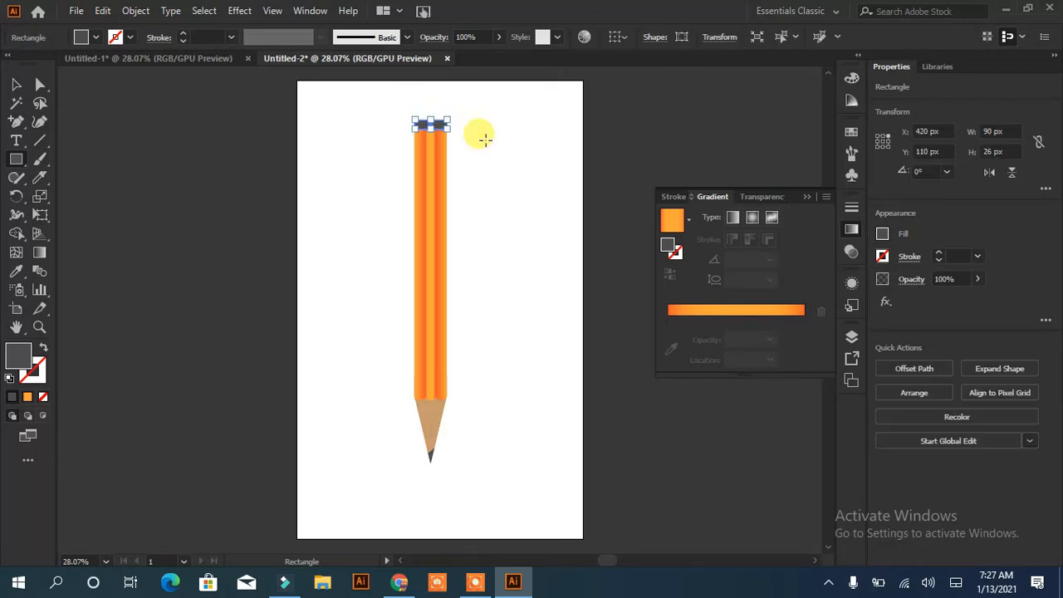
left_click(740, 309)
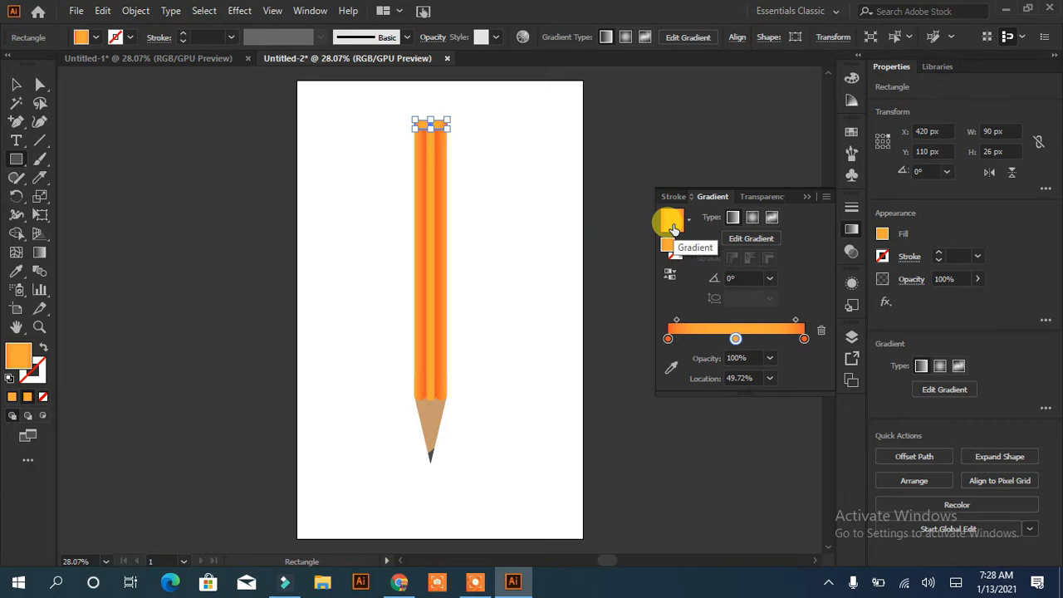
left_click(83, 37)
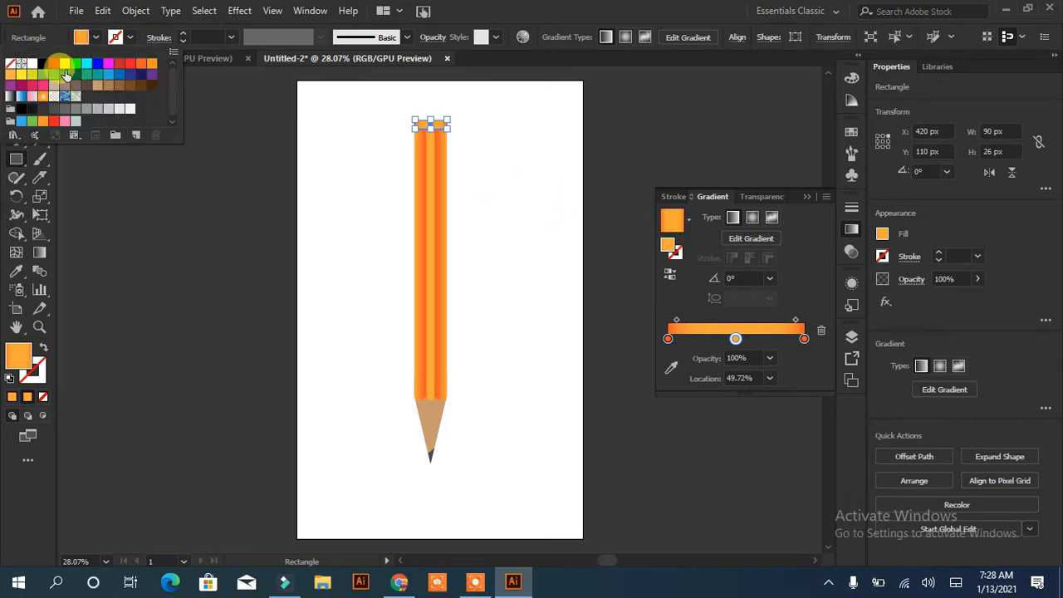
left_click(65, 64)
left_click(169, 209)
left_click(570, 316)
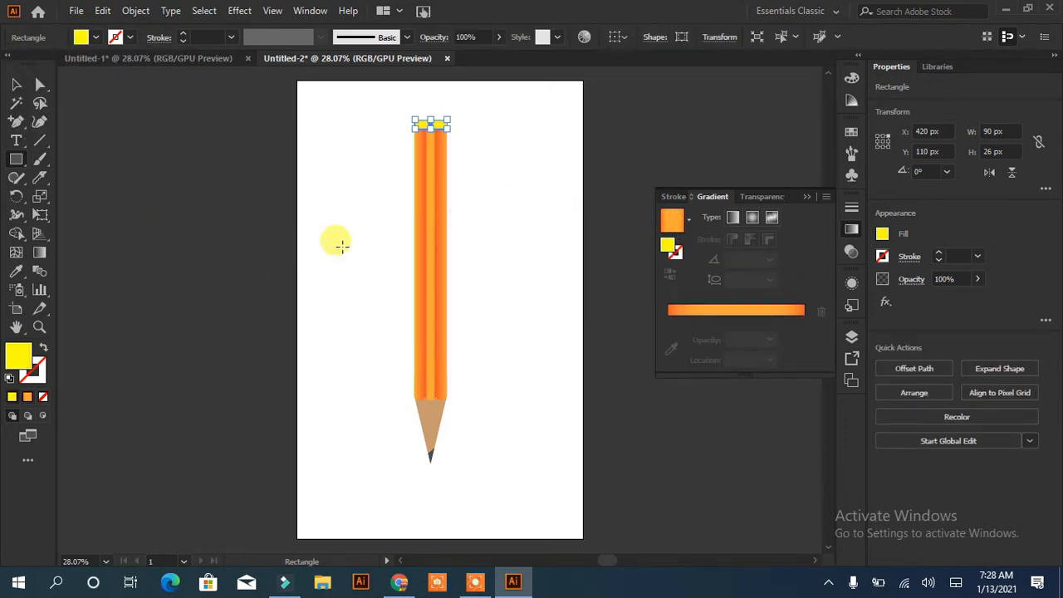
Change the fill of the band at the pencil's flat end to solid orange.
left_click(15, 83)
left_click(303, 293)
left_click(81, 38)
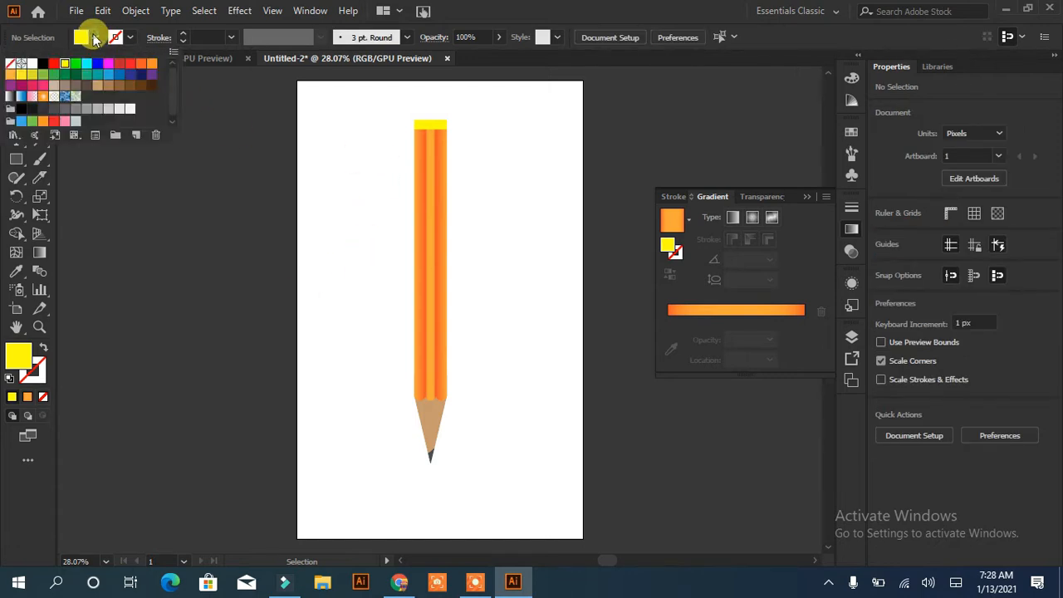
left_click(152, 64)
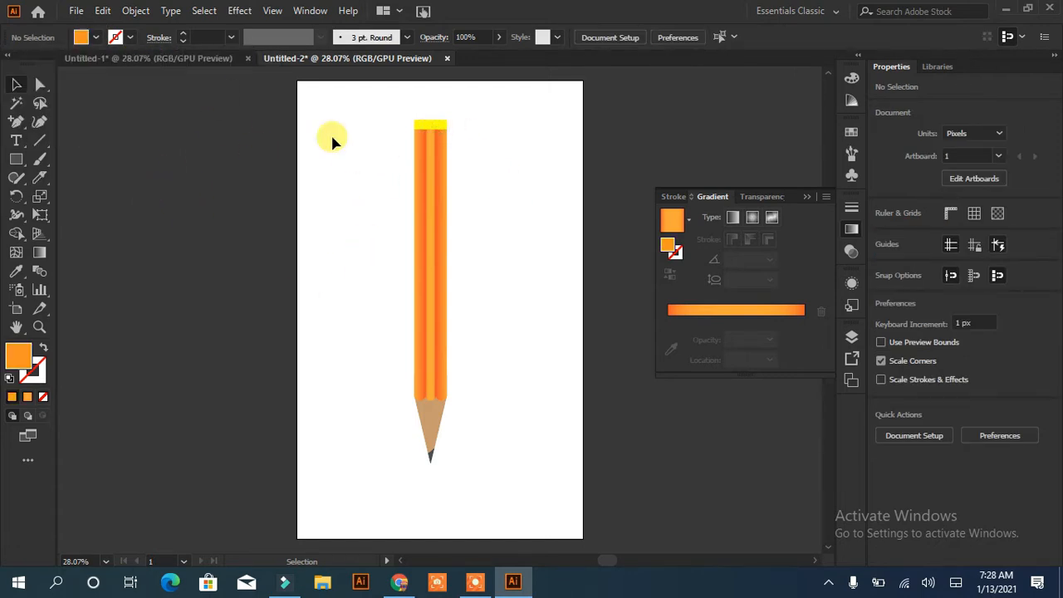
left_click(424, 124)
left_click(82, 39)
left_click(150, 70)
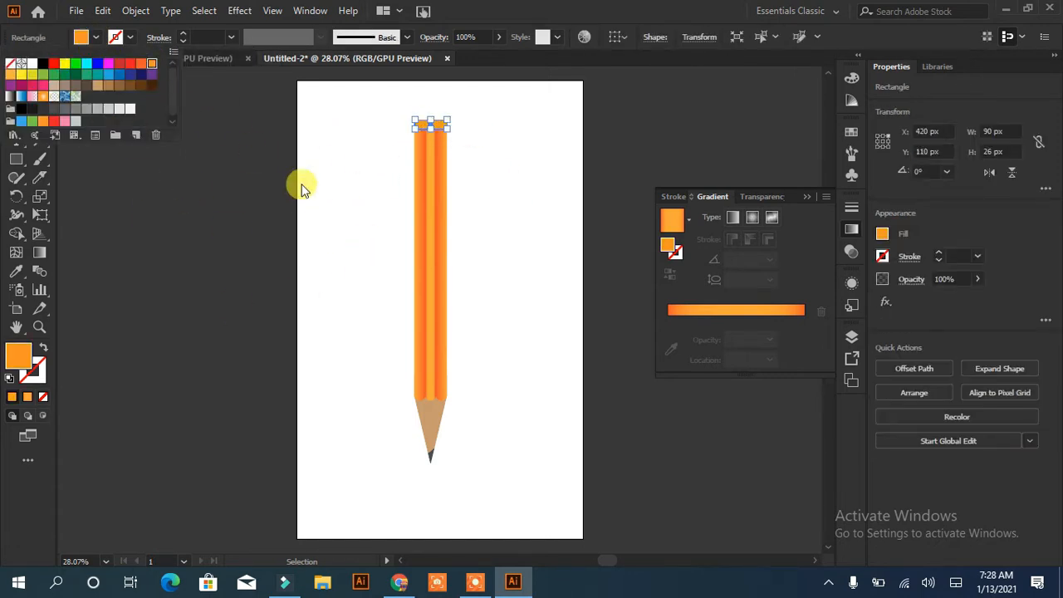
left_click(306, 182)
Fill the band at the pencil's flat end with golden yellow.
left_click(81, 37)
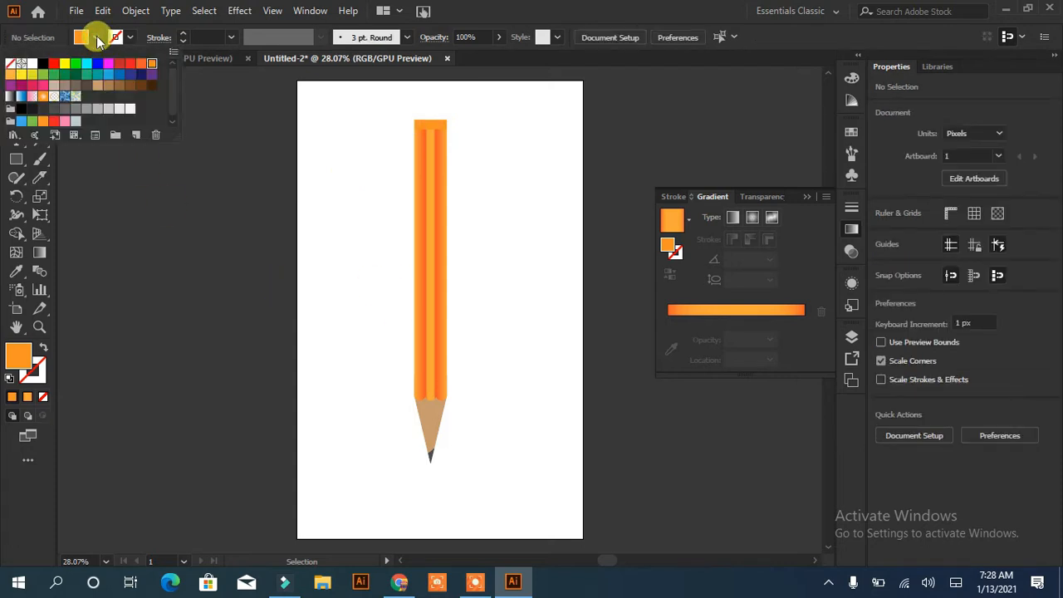
left_click(32, 74)
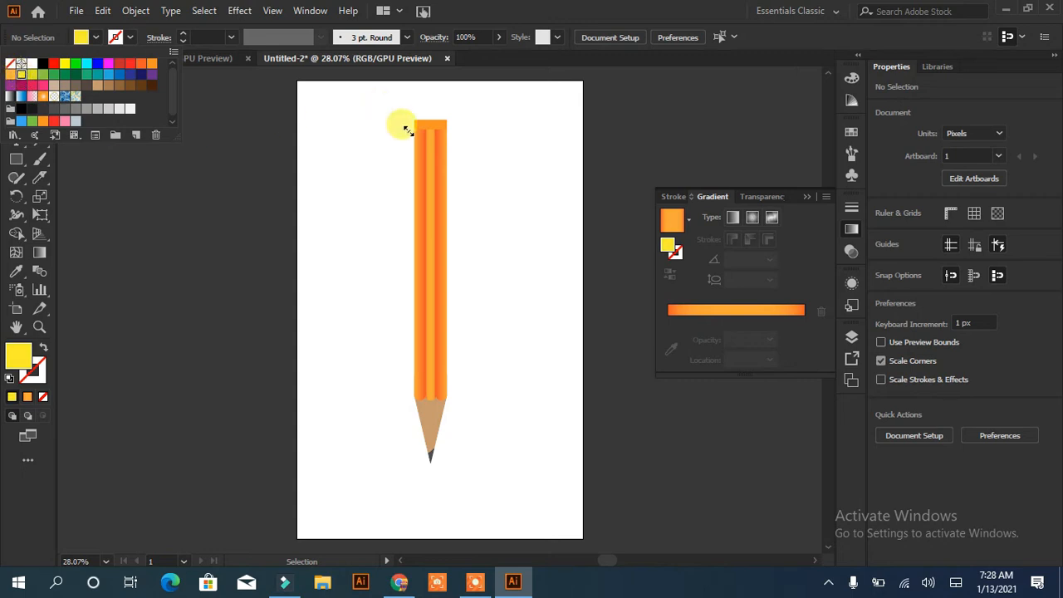
left_click(430, 124)
left_click(86, 38)
left_click(23, 74)
left_click(363, 156)
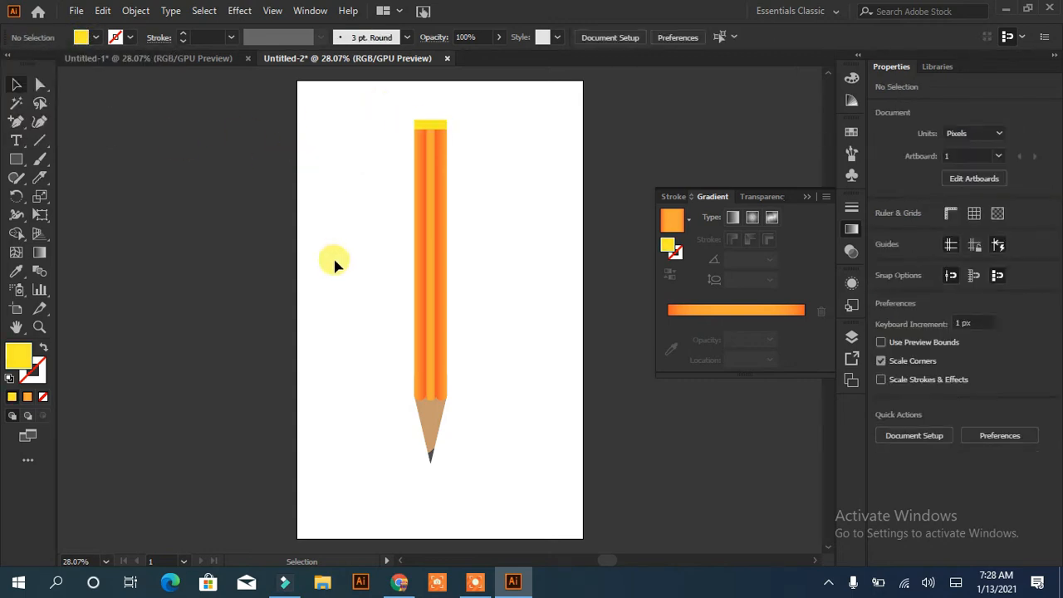
Add anchor points close to the left corners on the upper and lower edges of the yellow band.
left_click(430, 124)
left_click(15, 121)
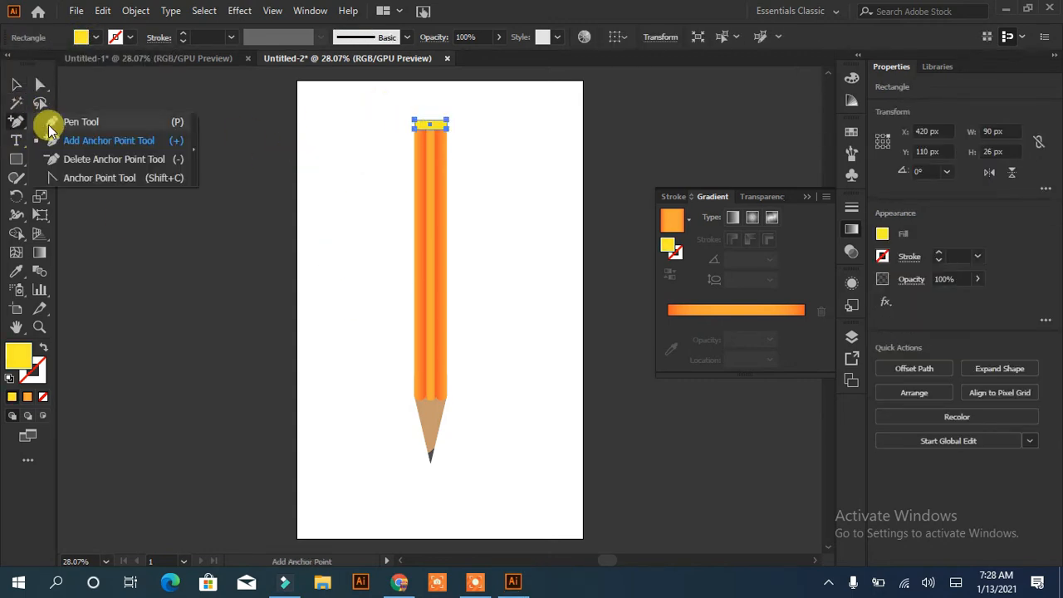
left_click(91, 140)
key("ctrl+plus")
key("ctrl+plus")
key("ctrl+plus")
key("ctrl+plus")
key("ctrl+plus")
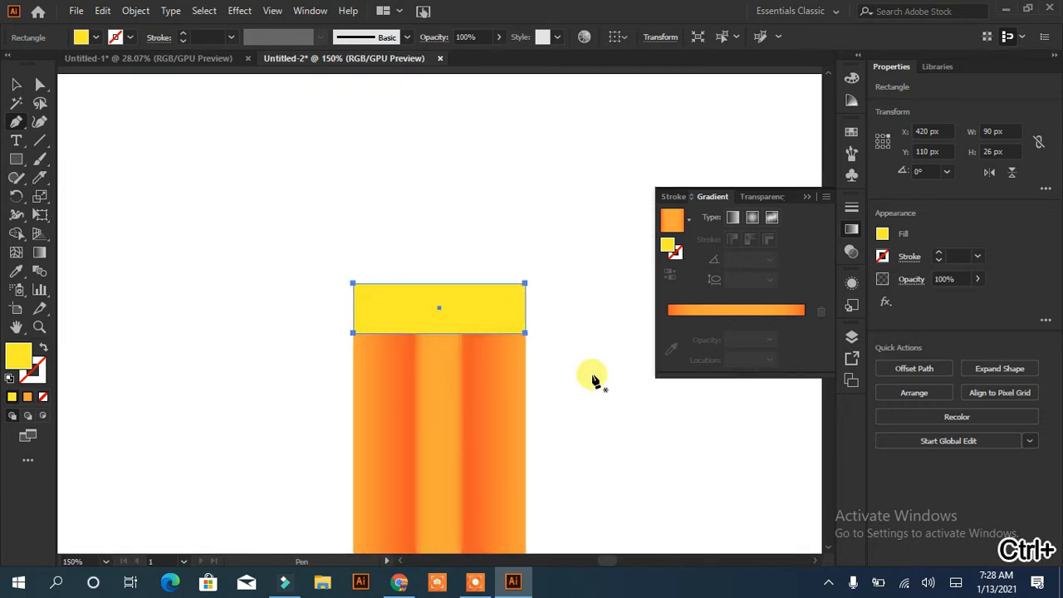
left_click(359, 284)
left_click(18, 85)
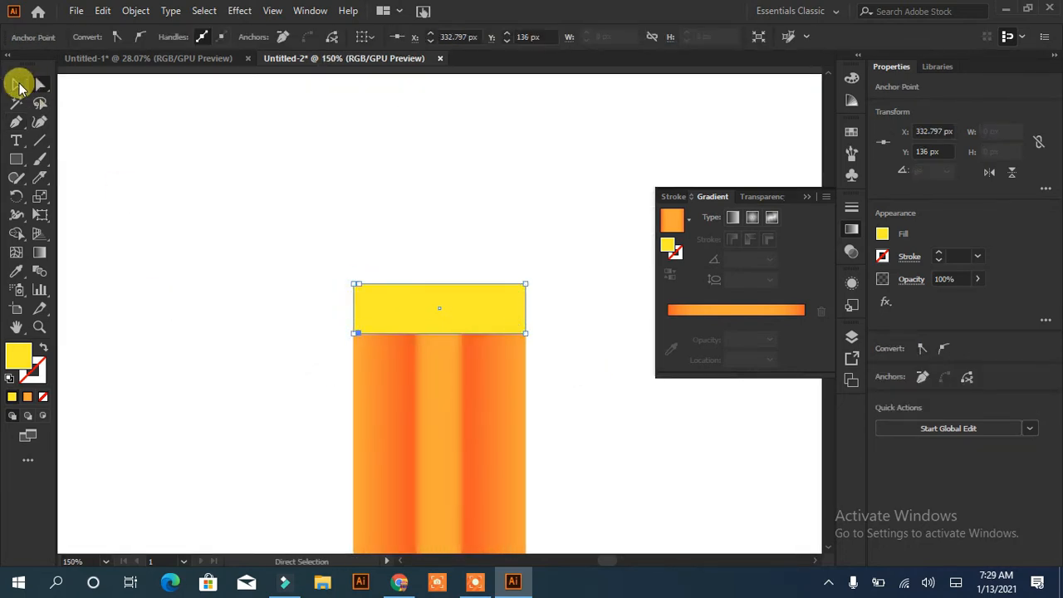
left_click(355, 302)
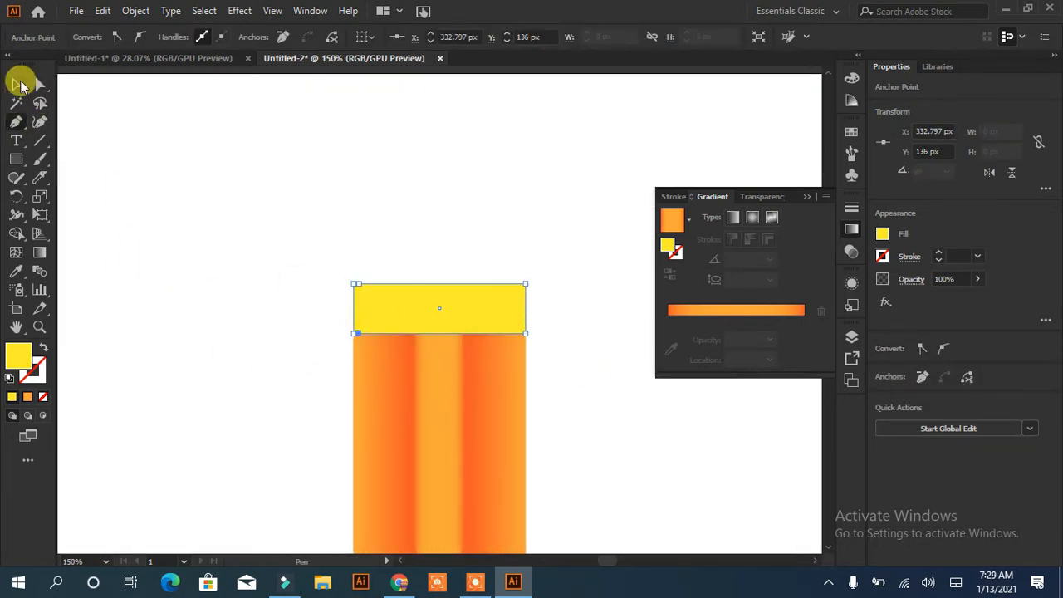
left_click(275, 256)
Draw a vertical line about 26 px tall across the yellow band near its left edge with the Pen tool.
left_click(16, 121)
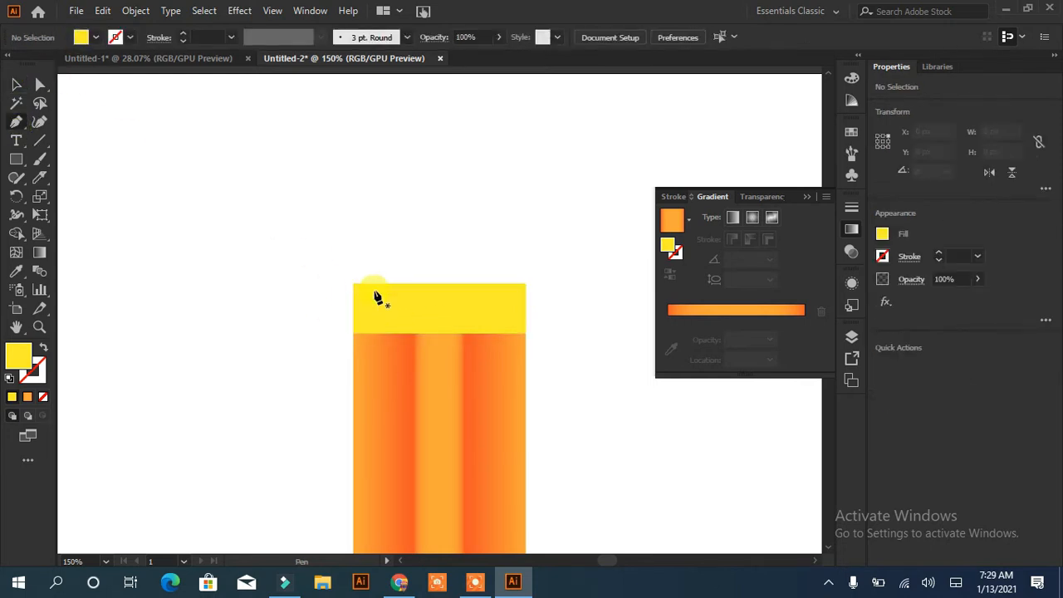
left_click(359, 285)
left_click(358, 333)
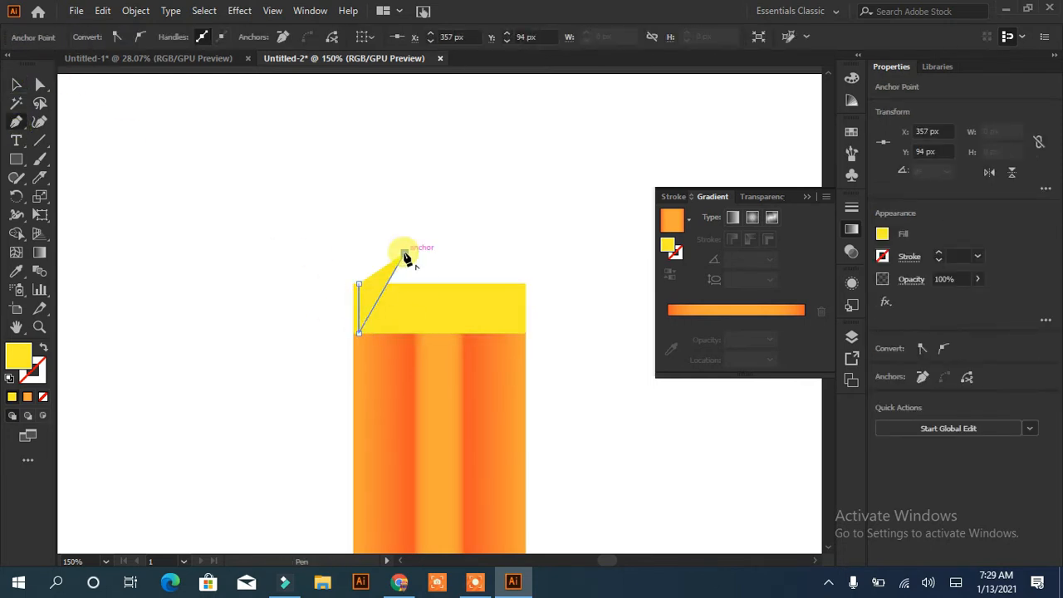
Give the vertical line an orange 3 px stroke and no fill.
left_click(81, 37)
left_click(151, 64)
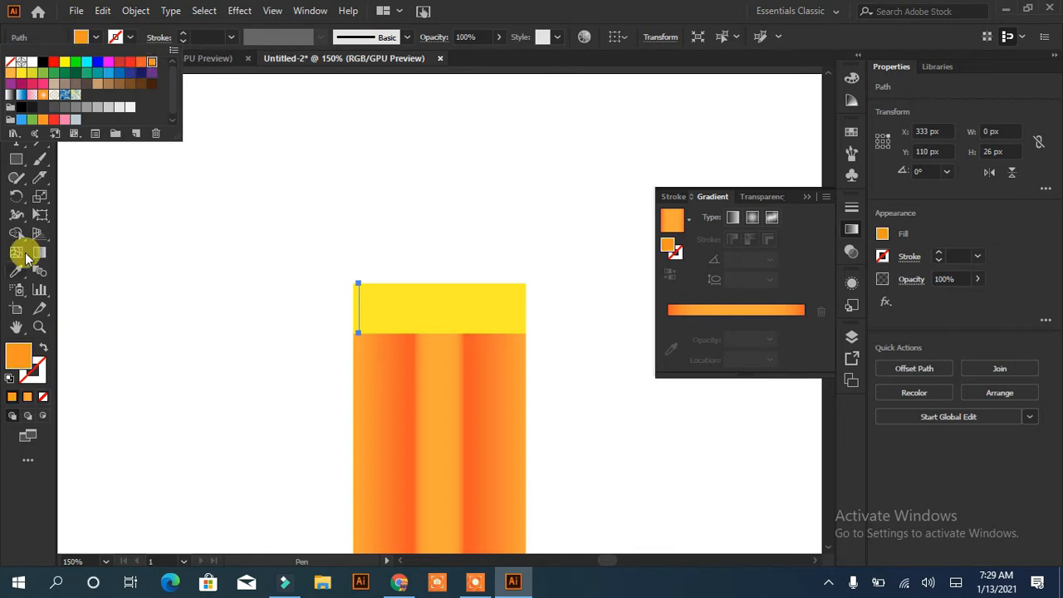
left_click(183, 34)
left_click(129, 37)
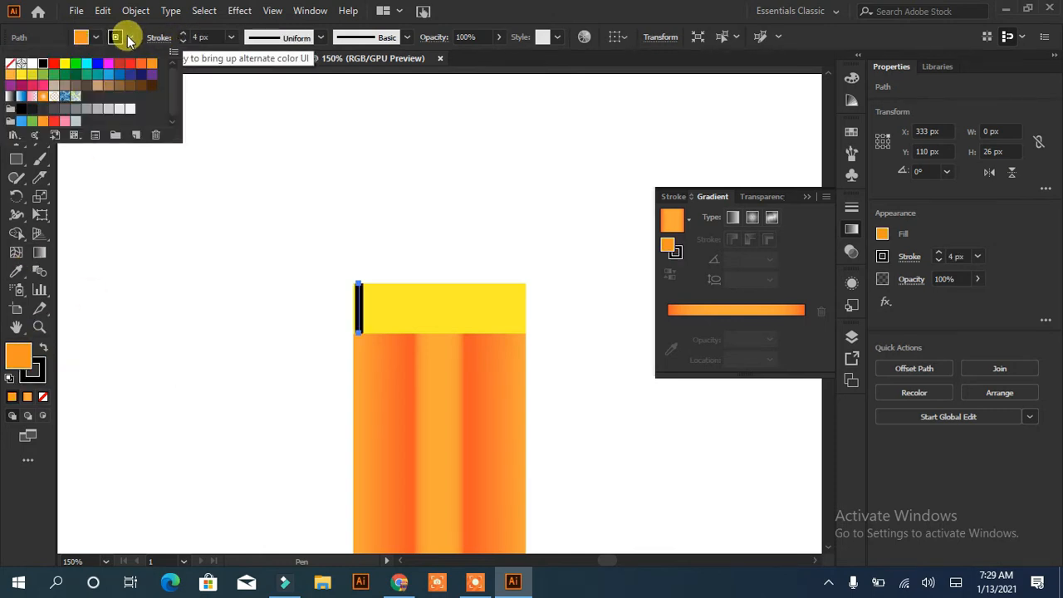
left_click(43, 347)
left_click(42, 398)
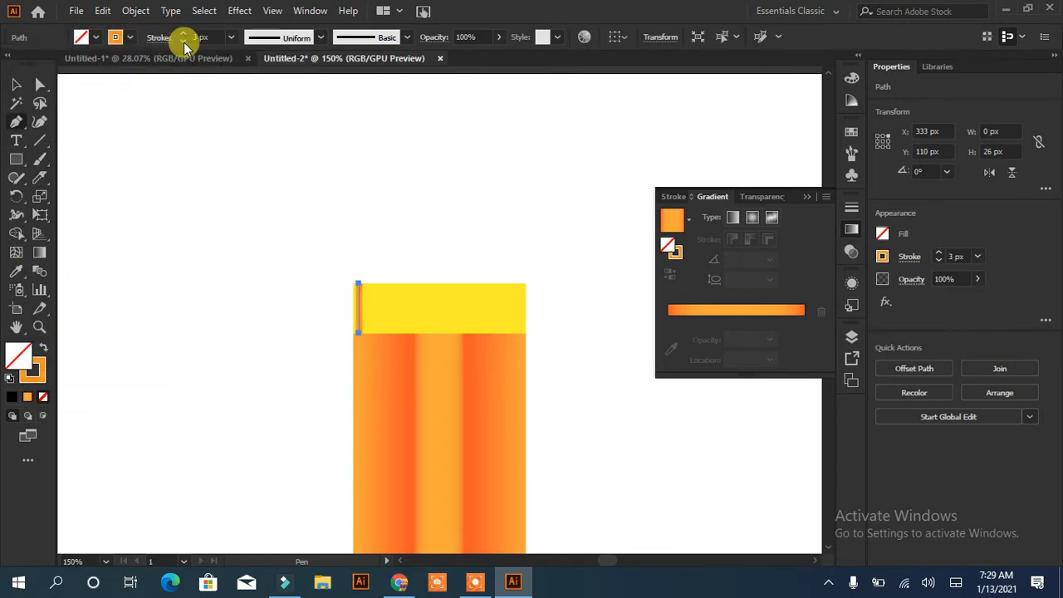
Duplicate the orange line slightly to the right and repeat the copy to make evenly spaced stripes across the yellow band.
key("v")
left_click_drag(362, 307, 373, 310)
key("ctrl+d")
key("ctrl+d")
key("ctrl+d")
key("ctrl+d")
key("ctrl+d")
key("ctrl+d")
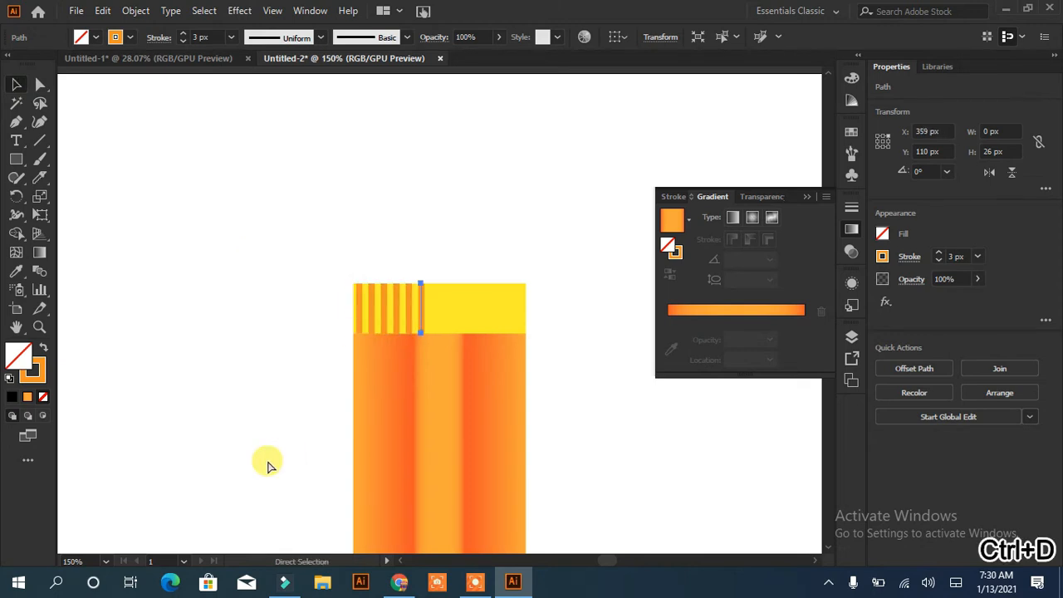
Select all the orange stripes on the band and reduce their opacity to 64%.
left_click(360, 309, "shift")
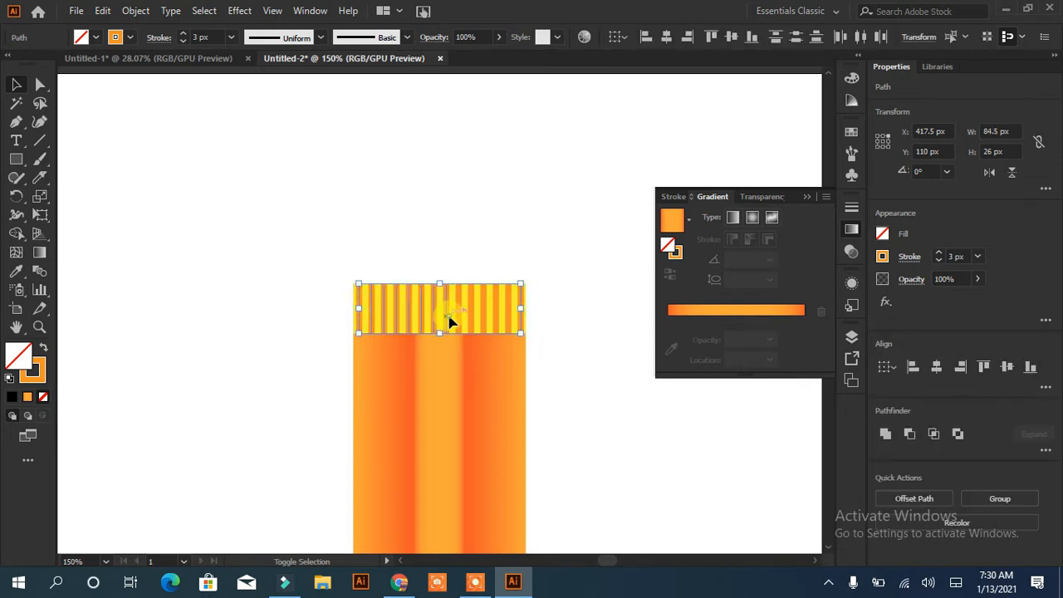
left_click(978, 279)
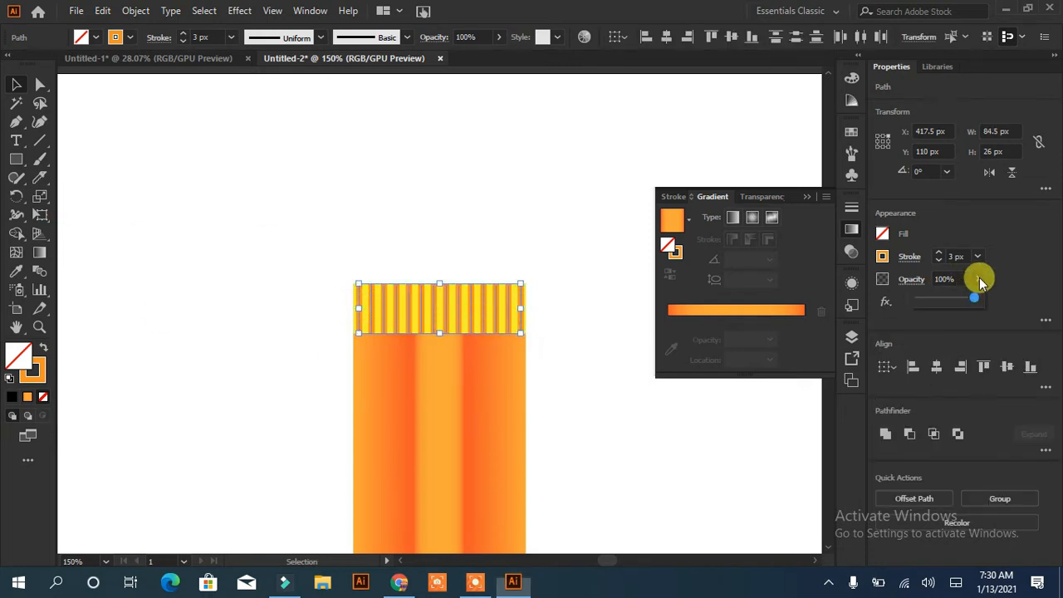
left_click_drag(980, 298, 944, 302)
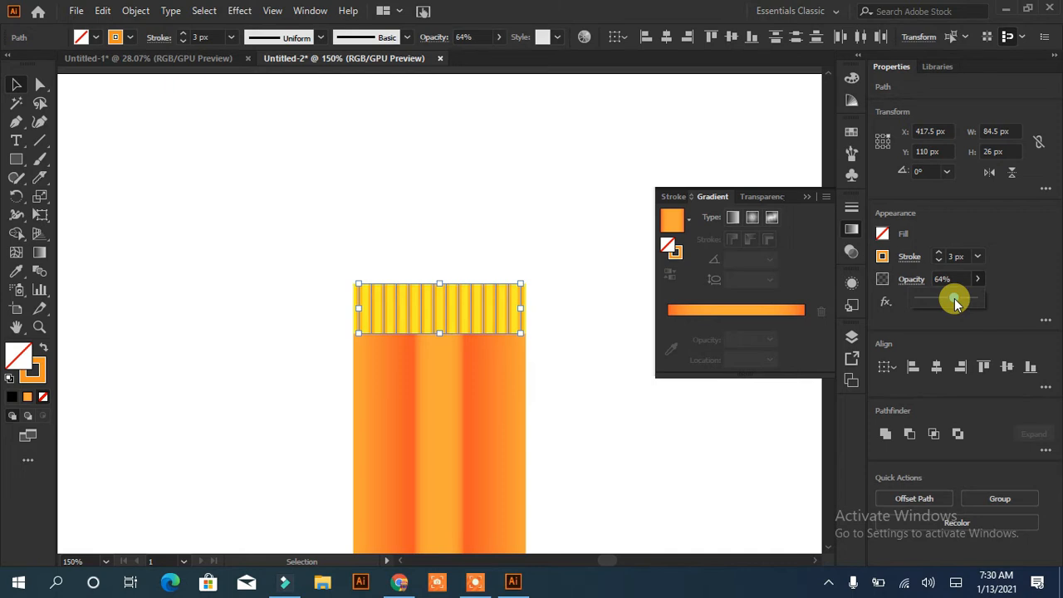
left_click(579, 190)
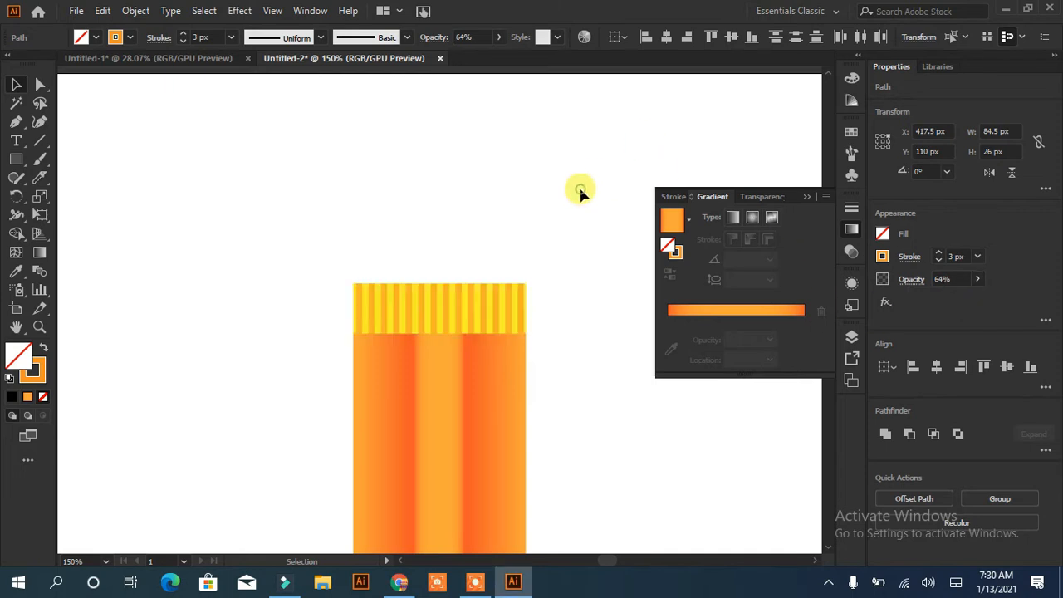
Draw an eraser rectangle about 90 by 72 px directly above the striped band, filled magenta with no stroke.
left_click(16, 159)
mouse_move(358, 148)
left_mouse_down()
mouse_move(351, 254)
mouse_move(427, 284)
mouse_move(526, 284)
left_mouse_up()
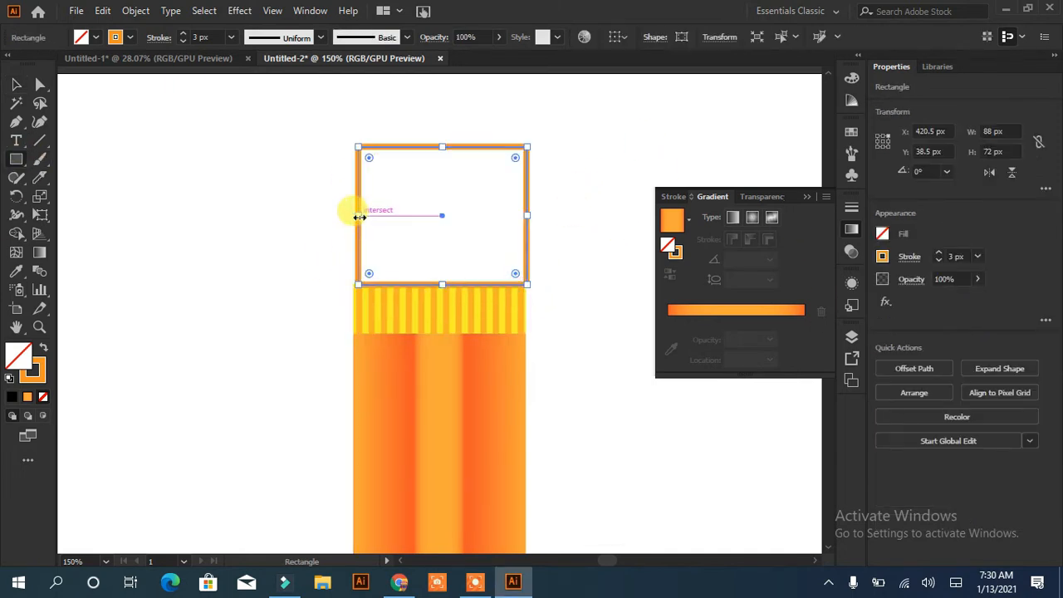
left_click(88, 36)
left_click(100, 59)
left_click(36, 377)
left_click(44, 397)
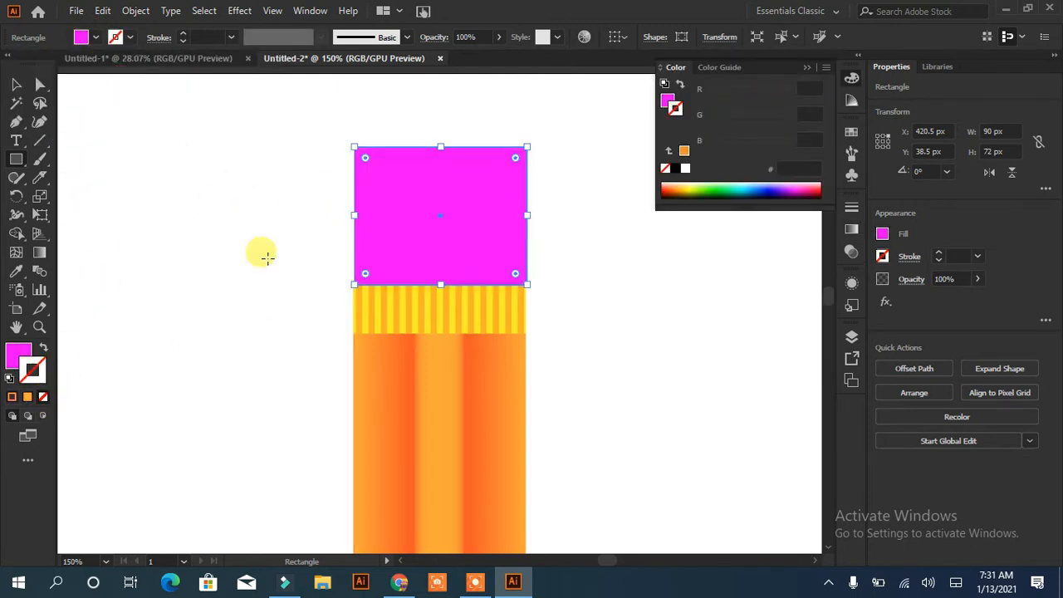
Round the two upper corners of the magenta eraser.
left_click(16, 84)
left_click(40, 84)
mouse_move(324, 124)
left_mouse_down()
mouse_move(349, 164)
mouse_move(375, 174)
mouse_move(363, 162)
left_mouse_up()
left_click(203, 162)
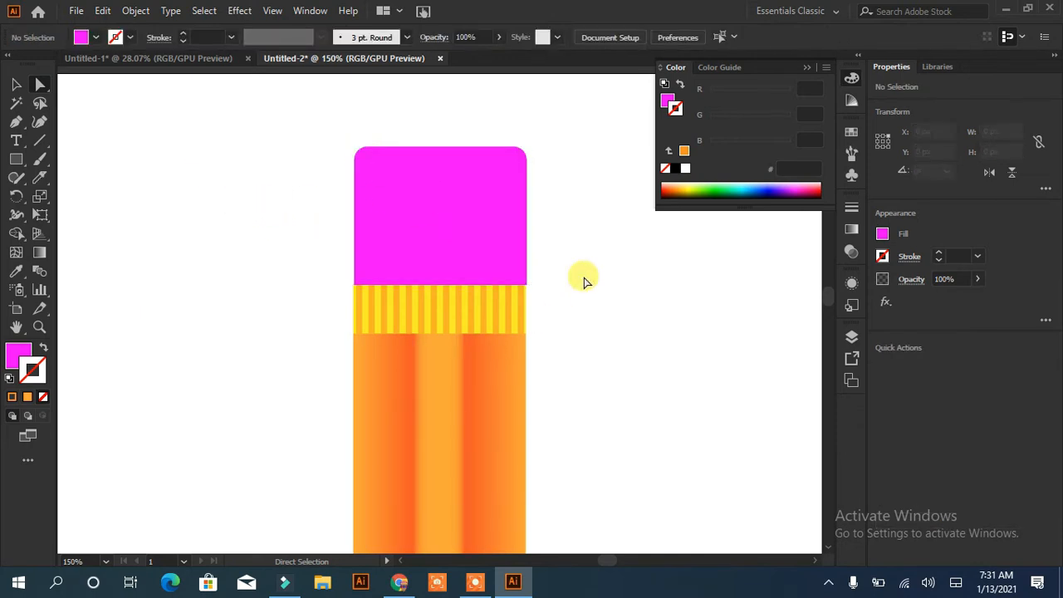
Draw a horizontal line about 90 px long along the boundary between the magenta eraser and the striped band.
key("p")
left_click(356, 286)
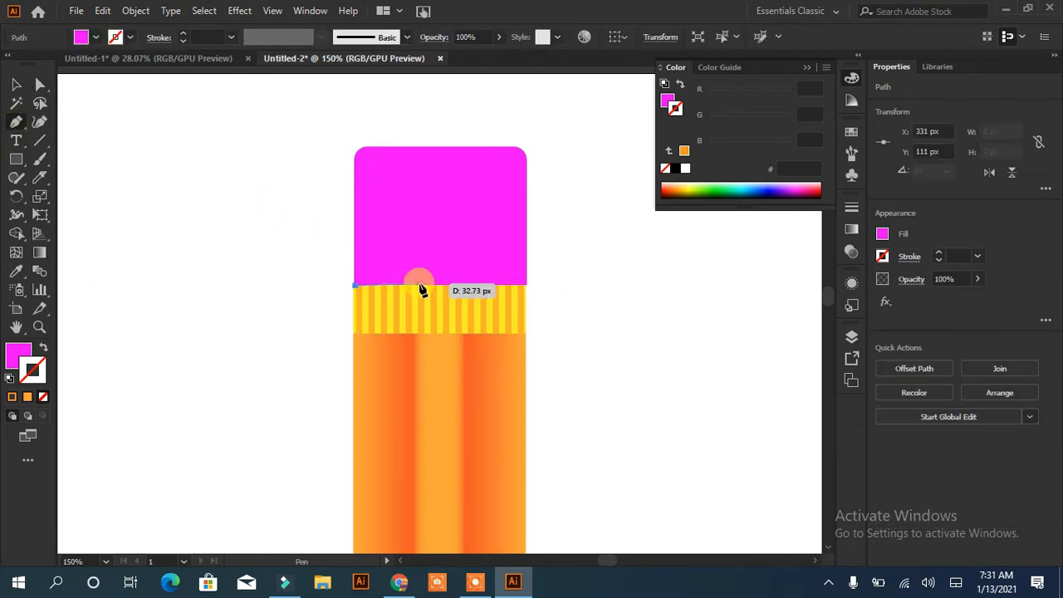
left_click(528, 287)
key("Escape")
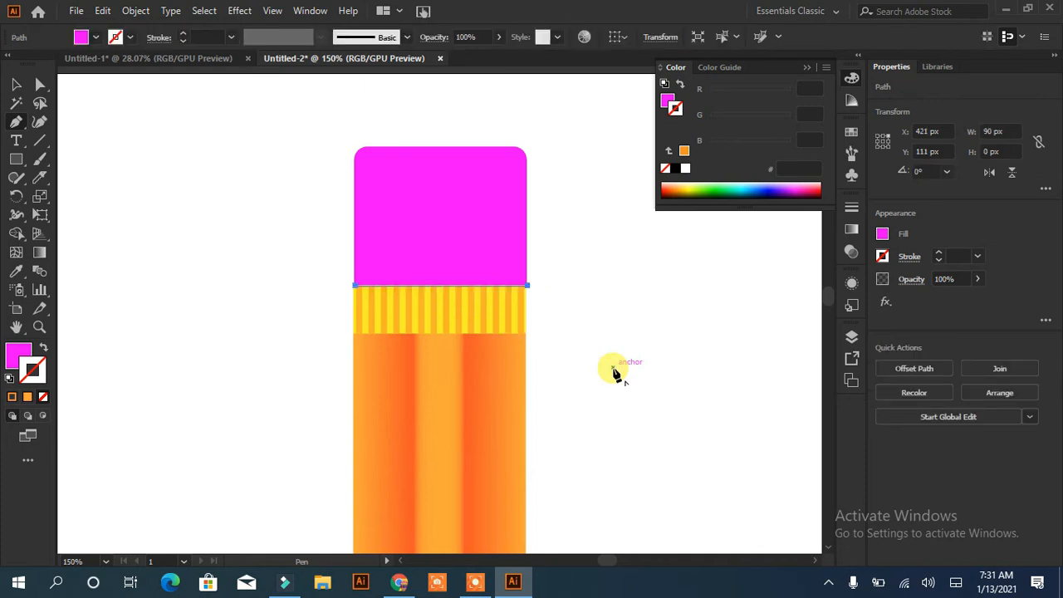
Give the line no fill and a light grey stroke (R=179 G=179 B=179) 3 px thick.
key("shift+x")
left_click(130, 37)
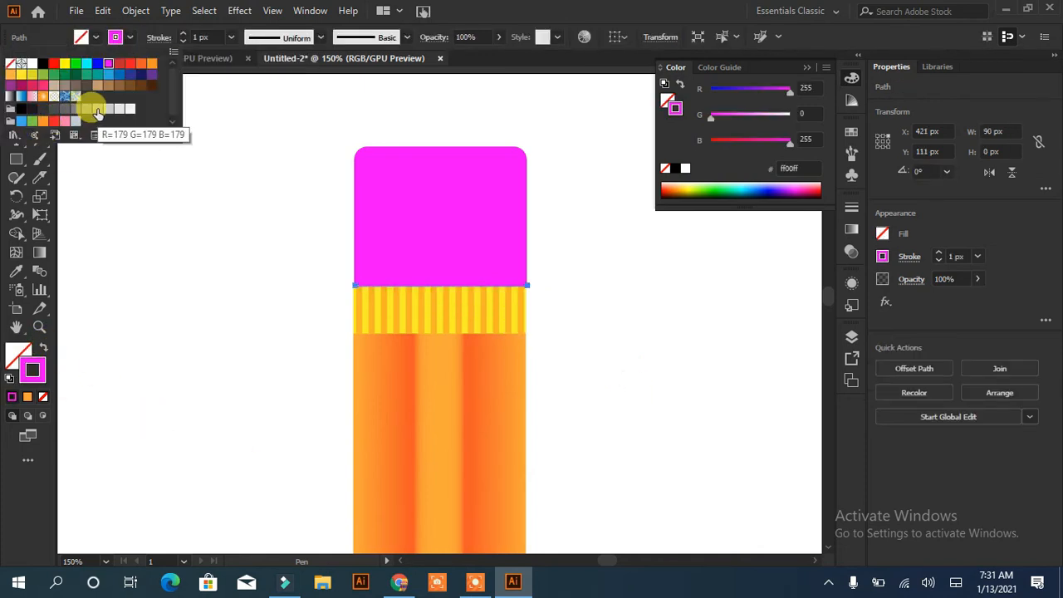
left_click(97, 108)
left_click(183, 34)
left_click(182, 34)
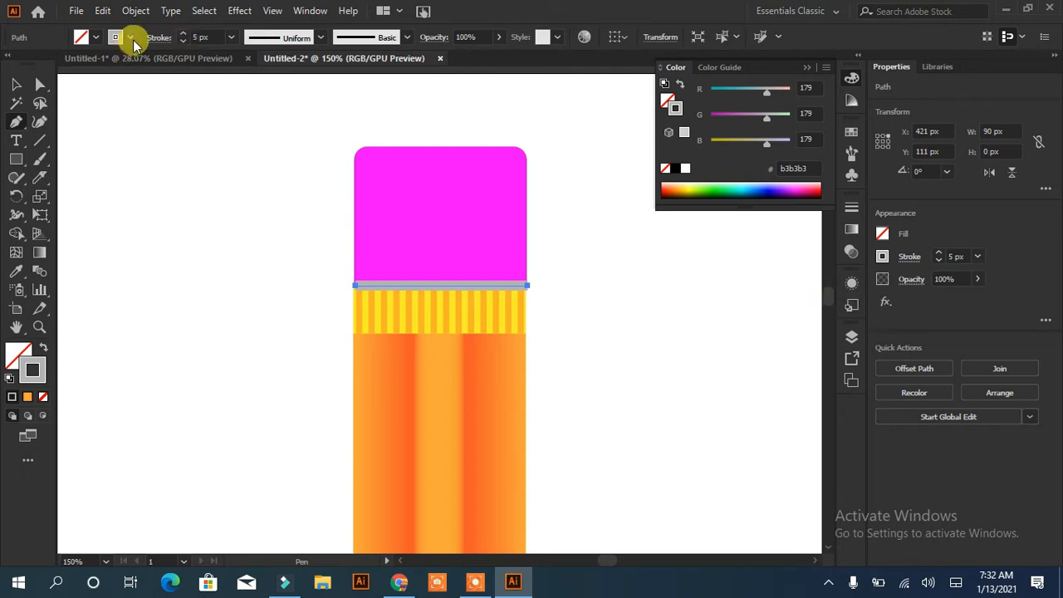
left_click(183, 41)
left_click(183, 40)
left_click_drag(977, 279, 980, 301)
left_click(977, 280)
left_click(692, 336, "ctrl")
key("v")
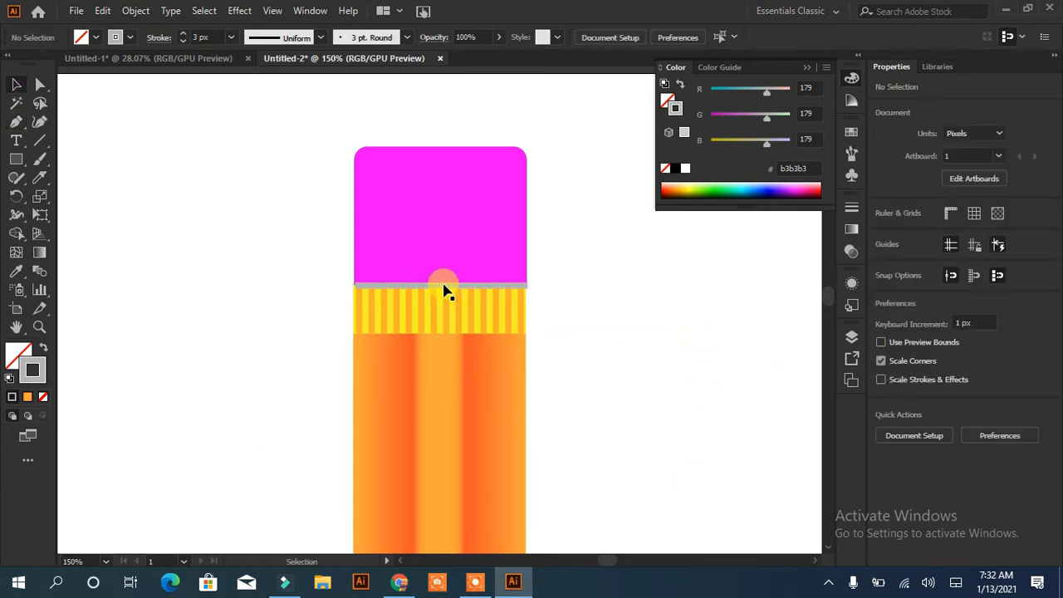
Place the grey line along the lower edge of the striped band and a duplicate along its upper edge.
mouse_move(445, 289)
left_mouse_down()
mouse_move(445, 334)
mouse_move(446, 281)
left_mouse_up()
key("ctrl+z")
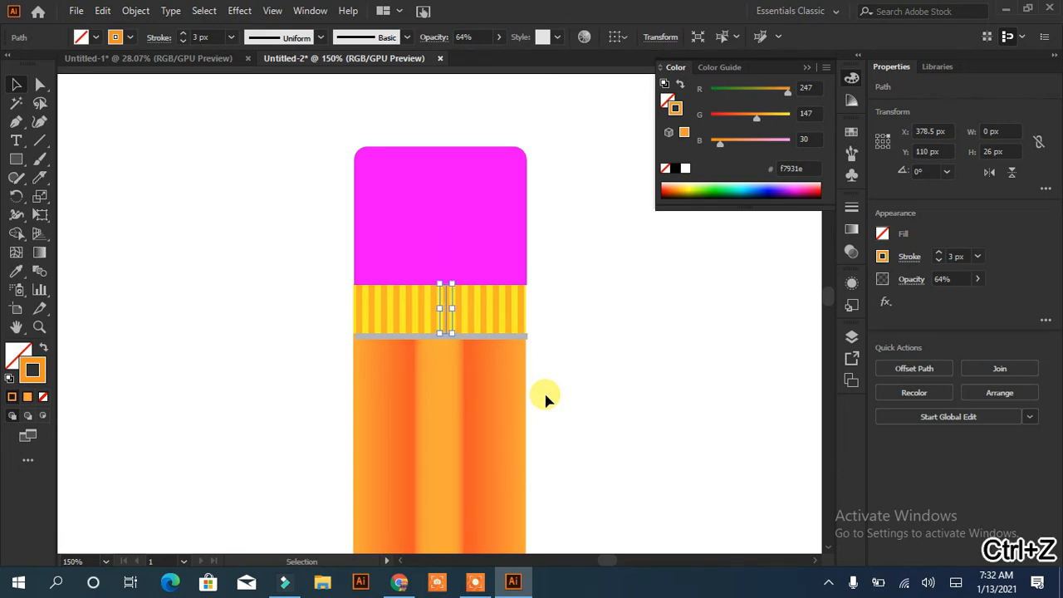
left_click_drag(441, 336, 435, 280)
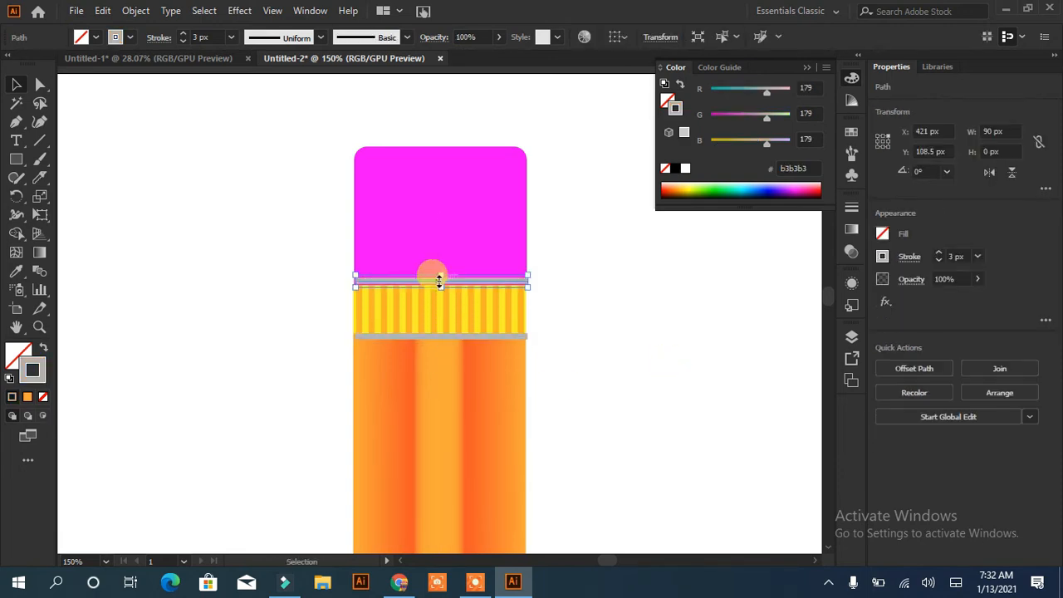
left_click(631, 404)
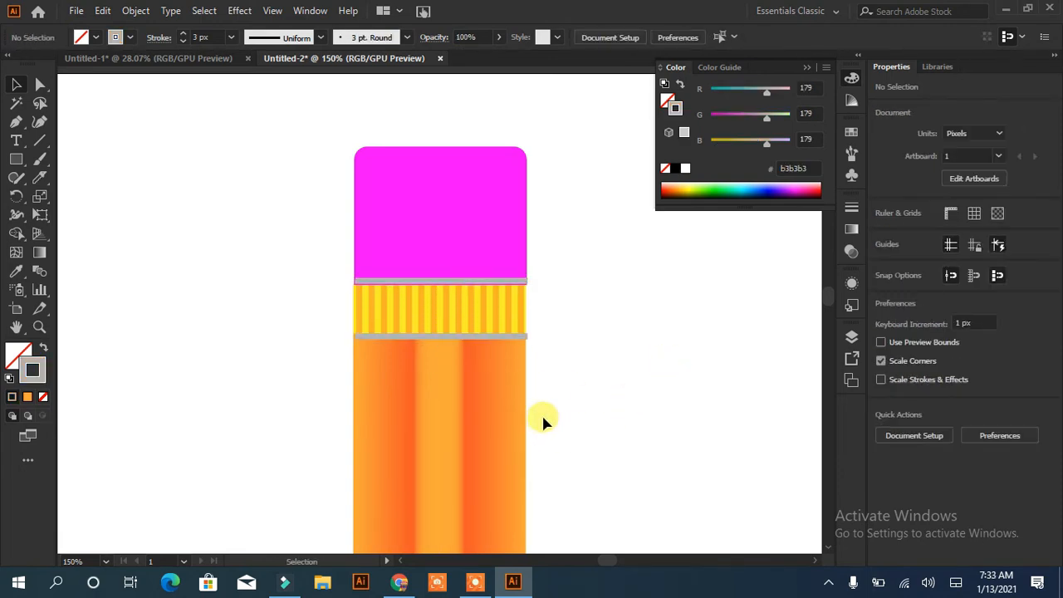
Fine-tune the positions of the lower and upper grey lines so their ends line up with the band's sides.
left_click(470, 341)
left_click(644, 360)
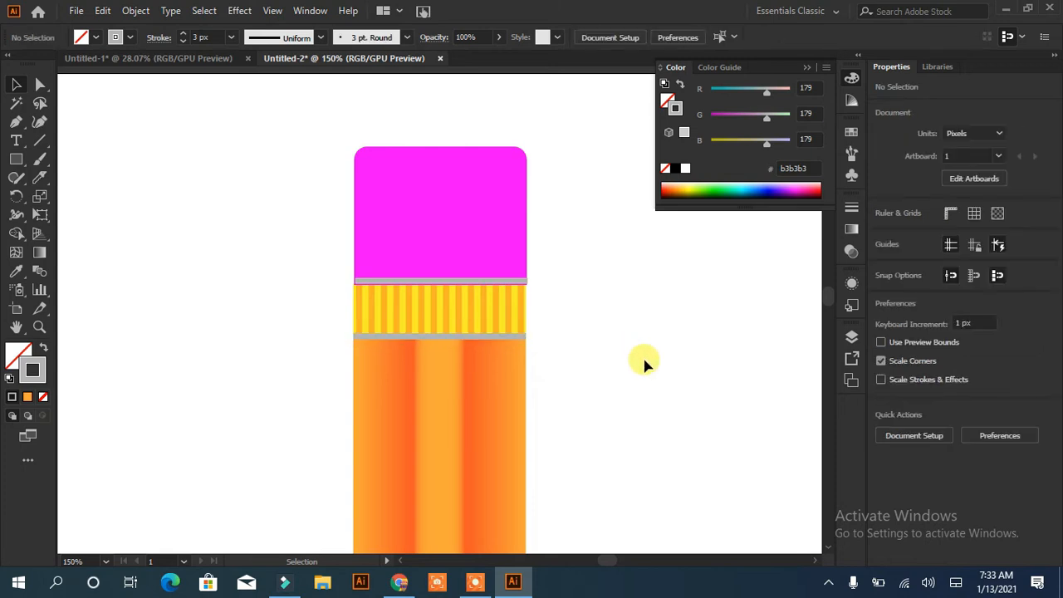
left_click(485, 283)
left_click(544, 312)
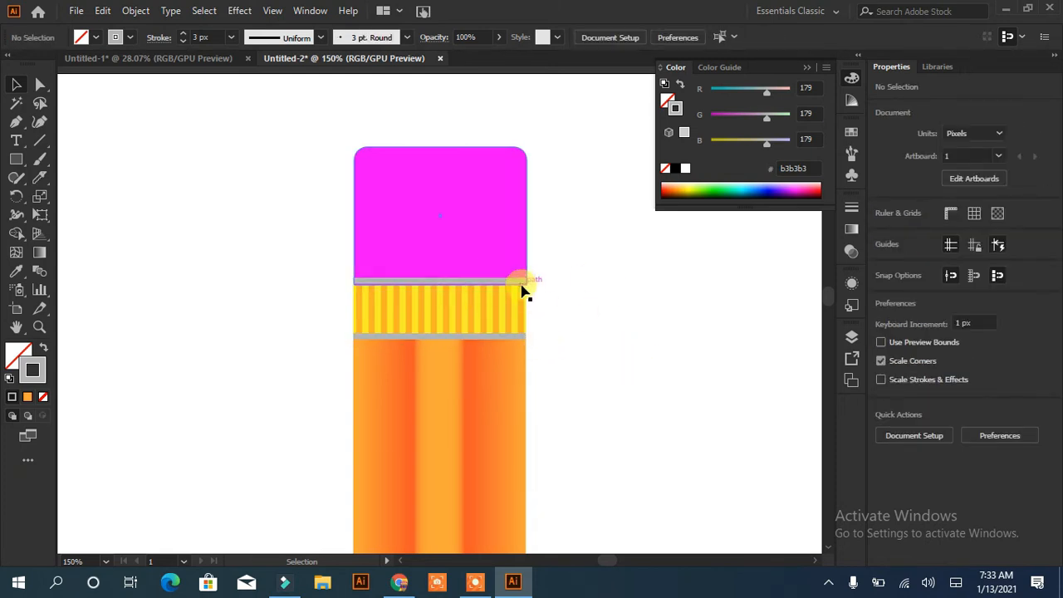
left_click(528, 284)
left_click(723, 326)
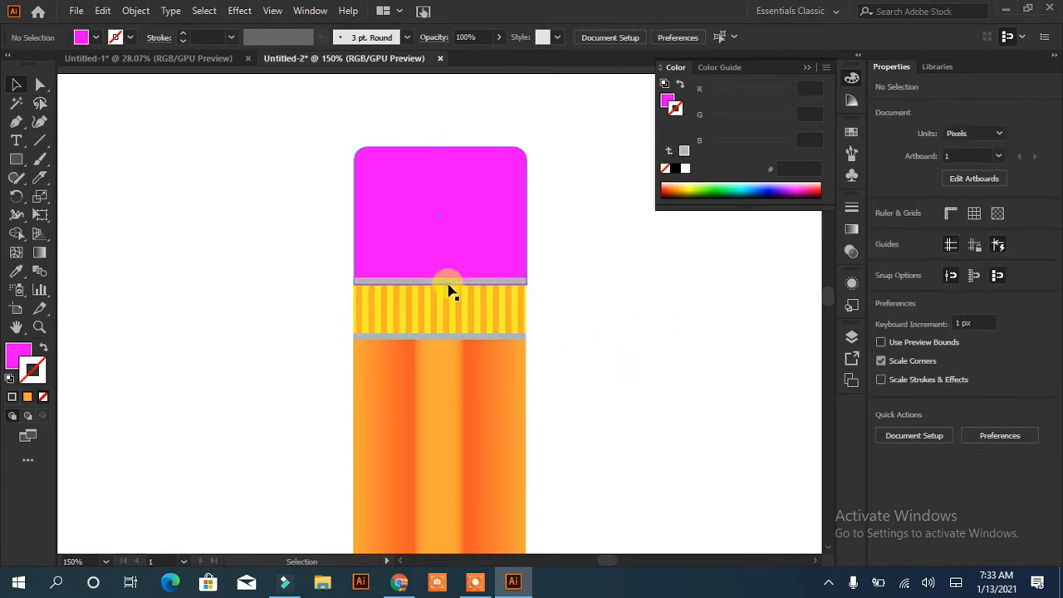
left_click(448, 280)
left_click(576, 357)
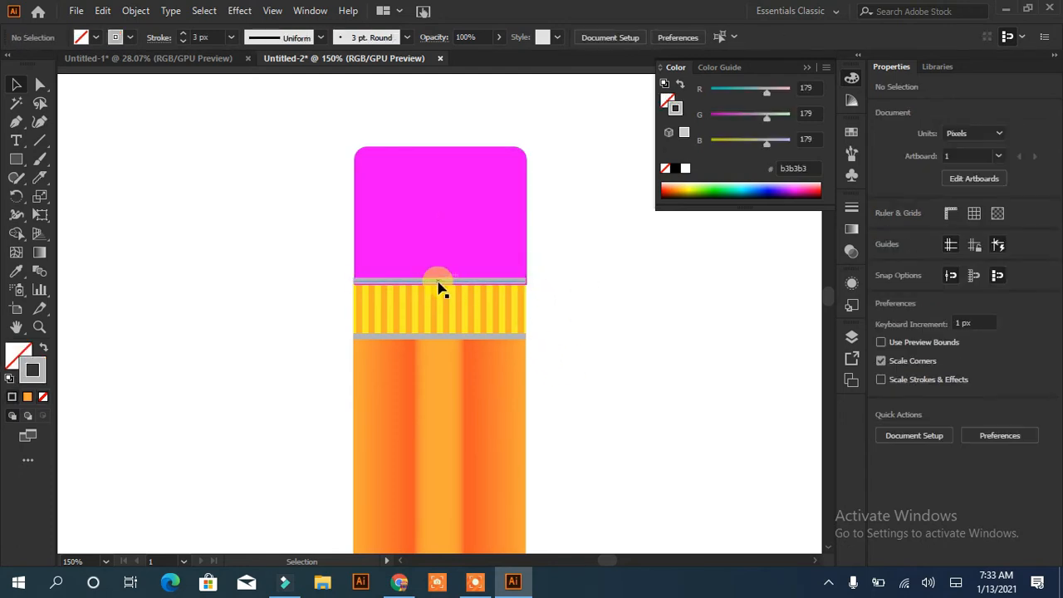
left_click(438, 285)
left_click(680, 320)
Select all parts of the pencil and group them.
key("ctrl+0")
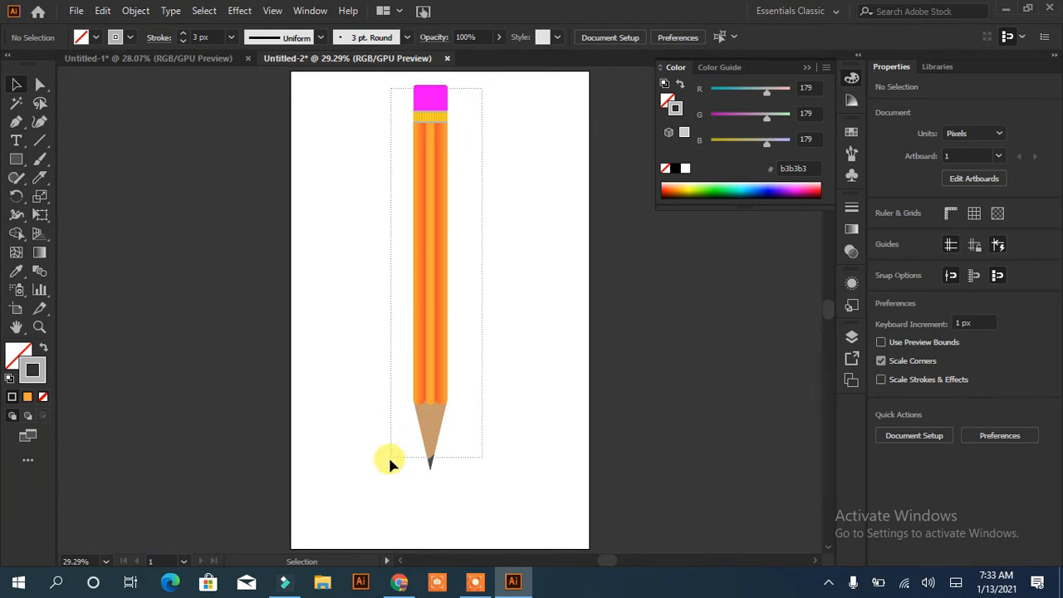
left_click_drag(390, 461, 651, 409)
left_click(482, 305)
left_click_drag(462, 87, 395, 494)
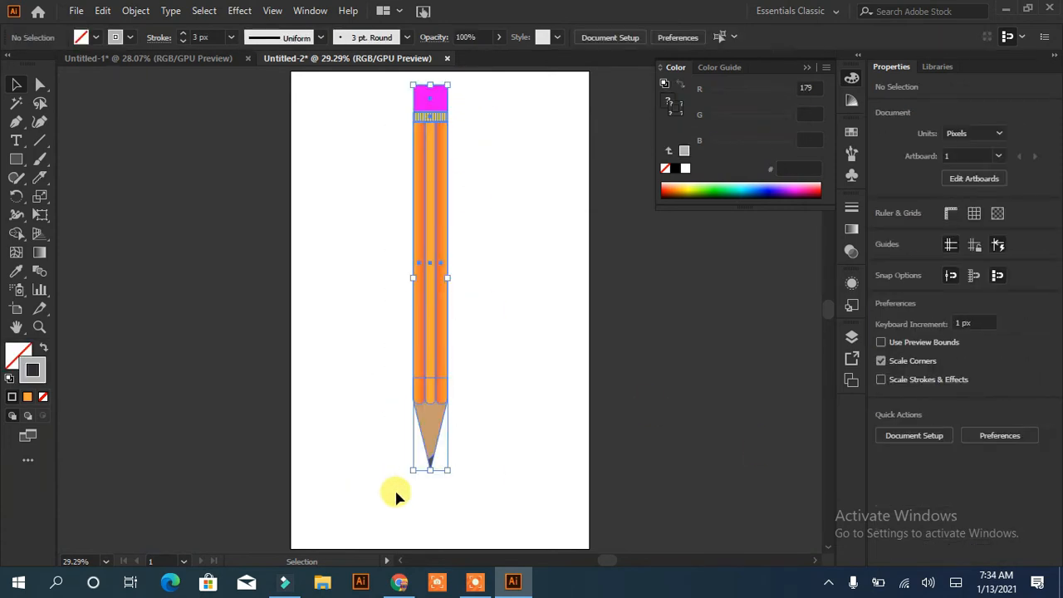
left_click(923, 502)
left_click(583, 456)
Rotate the grouped pencil about 41° clockwise and position it diagonally across the artboard with the tip at the lower left.
left_click(436, 96)
mouse_move(446, 75)
left_mouse_down()
mouse_move(546, 136)
mouse_move(574, 137)
left_mouse_up()
mouse_move(457, 284)
left_mouse_down()
mouse_move(466, 330)
mouse_move(466, 307)
left_mouse_up()
left_click_drag(470, 305, 470, 238)
left_click(490, 320)
Draw an 800 by 1280 px background rectangle covering the whole artboard and fill it with green.
key("m")
mouse_move(290, 71)
left_mouse_down()
mouse_move(493, 225)
mouse_move(576, 546)
mouse_move(589, 548)
left_mouse_up()
left_click(95, 36)
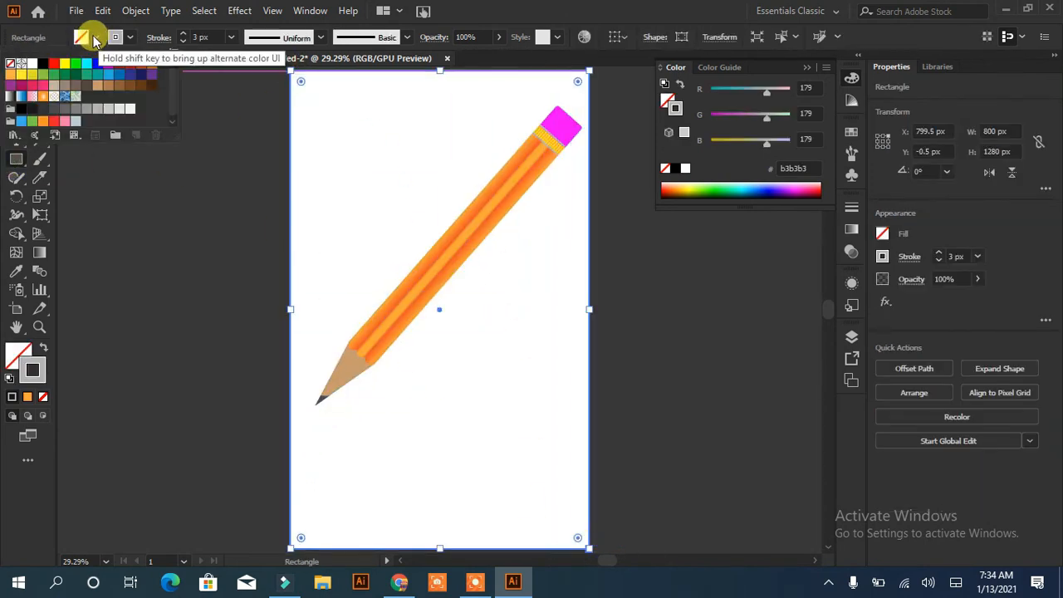
left_click(27, 124)
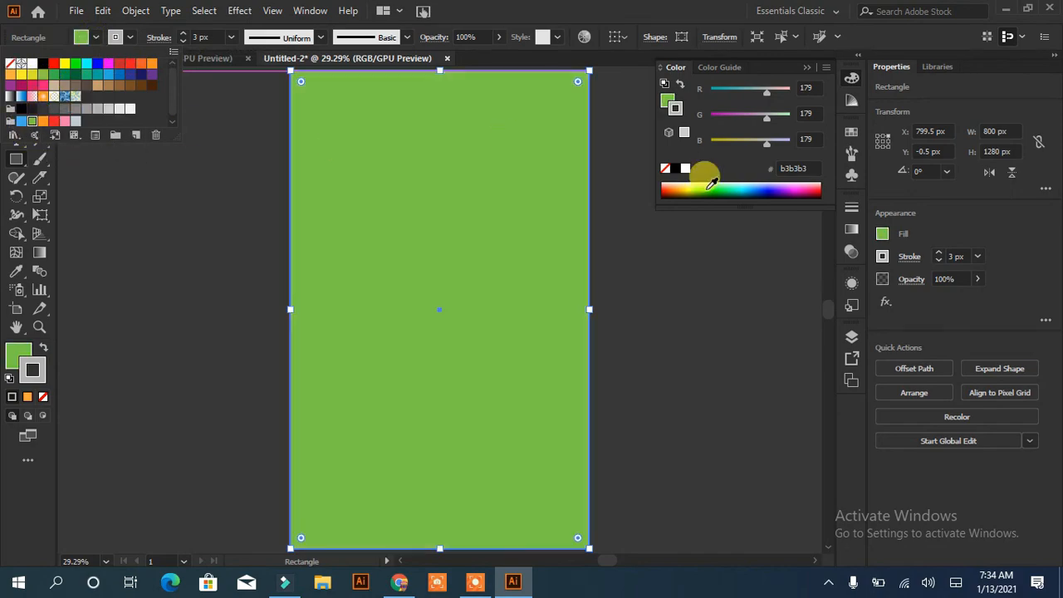
Apply the Mosaic Tiles texture effect to the green background with Tile Size 25, Grout Width 8 and Lighten Grout 9.
left_click(237, 11)
mouse_move(321, 349)
left_click(427, 349)
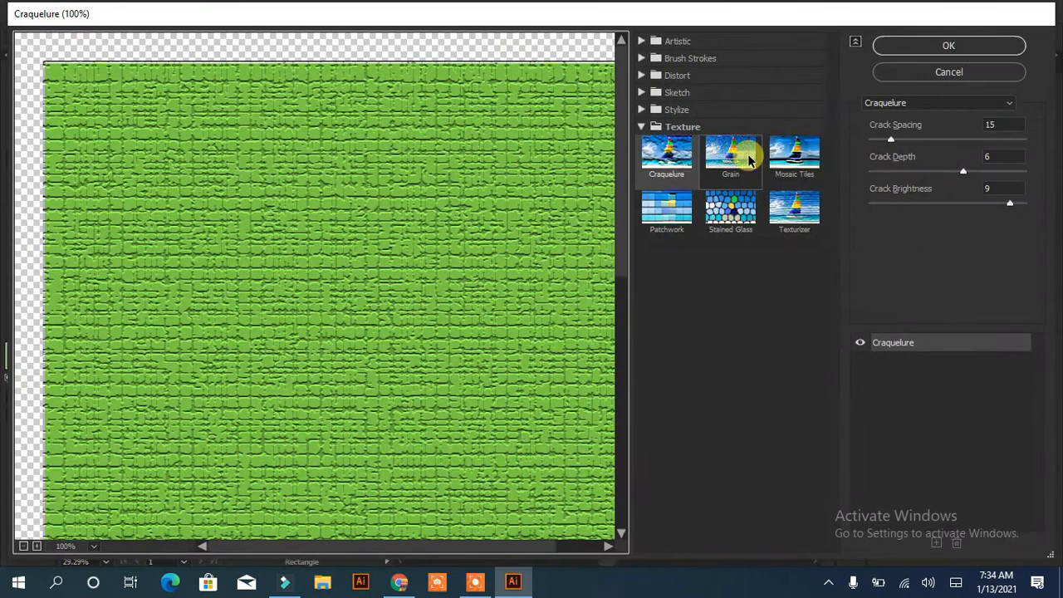
left_click(932, 49)
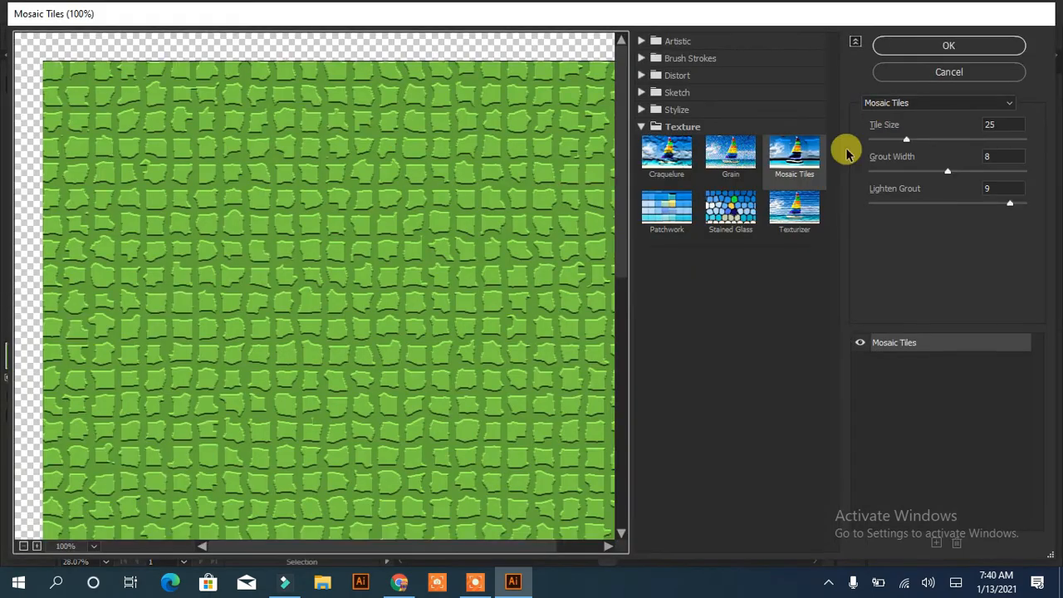
left_click(666, 154)
left_click(794, 154)
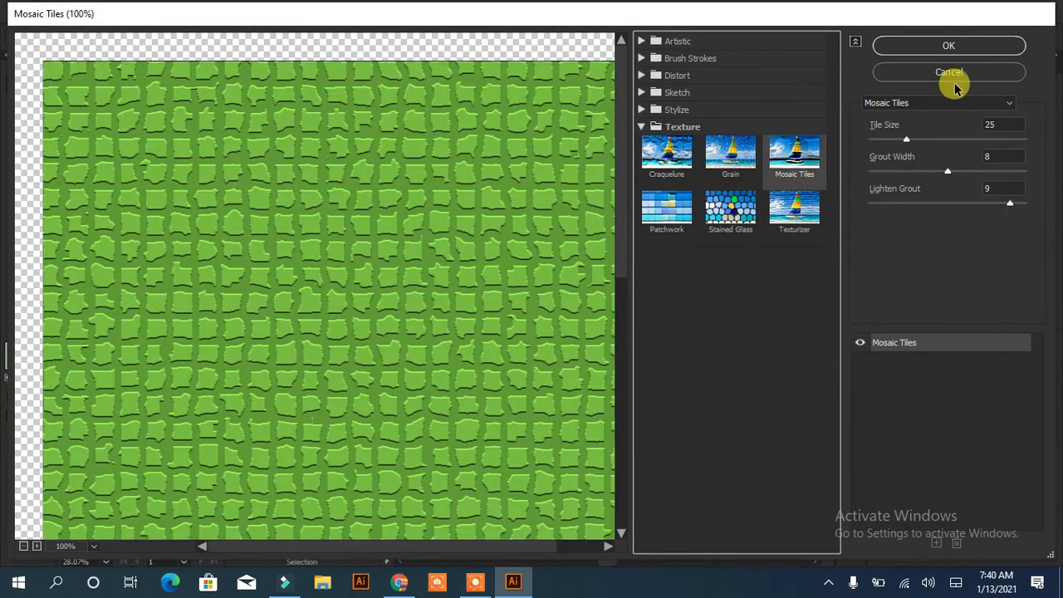
left_click(960, 47)
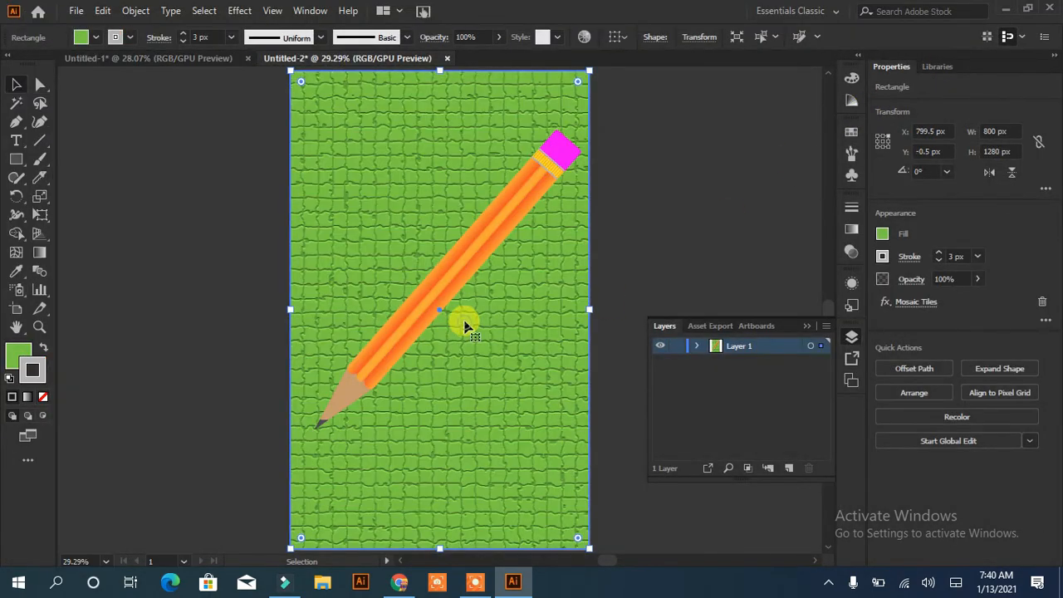
Add a Drop Shadow effect to the pencil group.
left_click(442, 268)
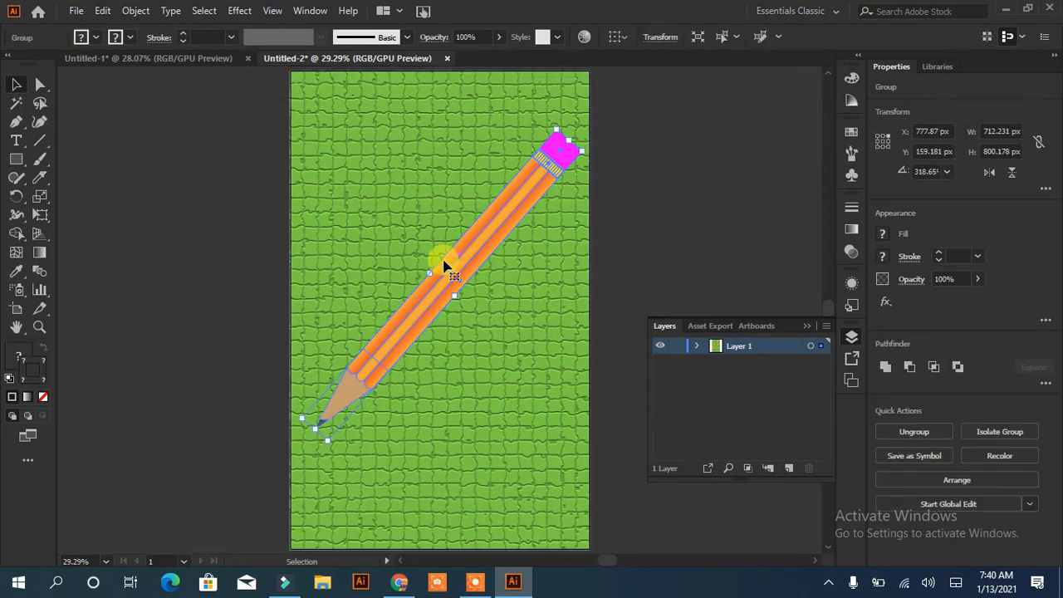
left_click(239, 10)
mouse_move(302, 185)
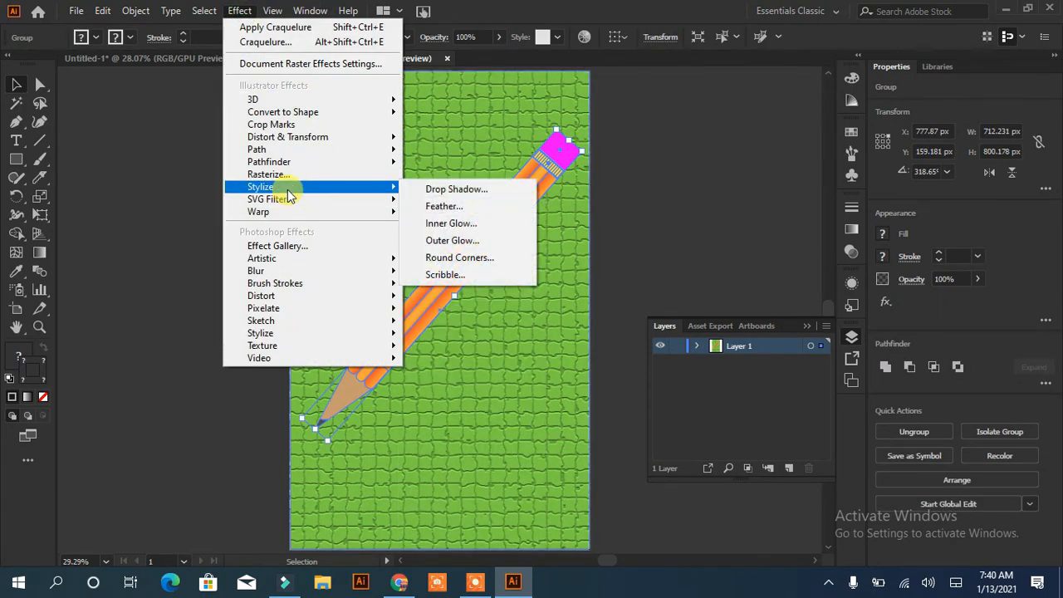
left_click(485, 191)
left_click(830, 244)
left_click(908, 244)
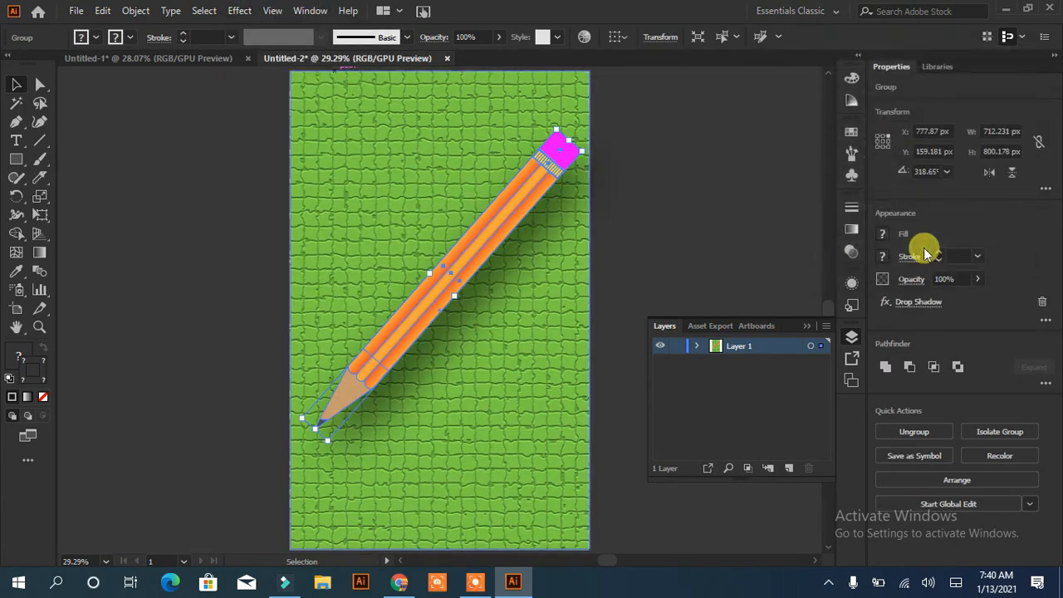
Examine the finished pencil, its drop shadow and the tiled green background at several magnifications.
left_click(532, 394)
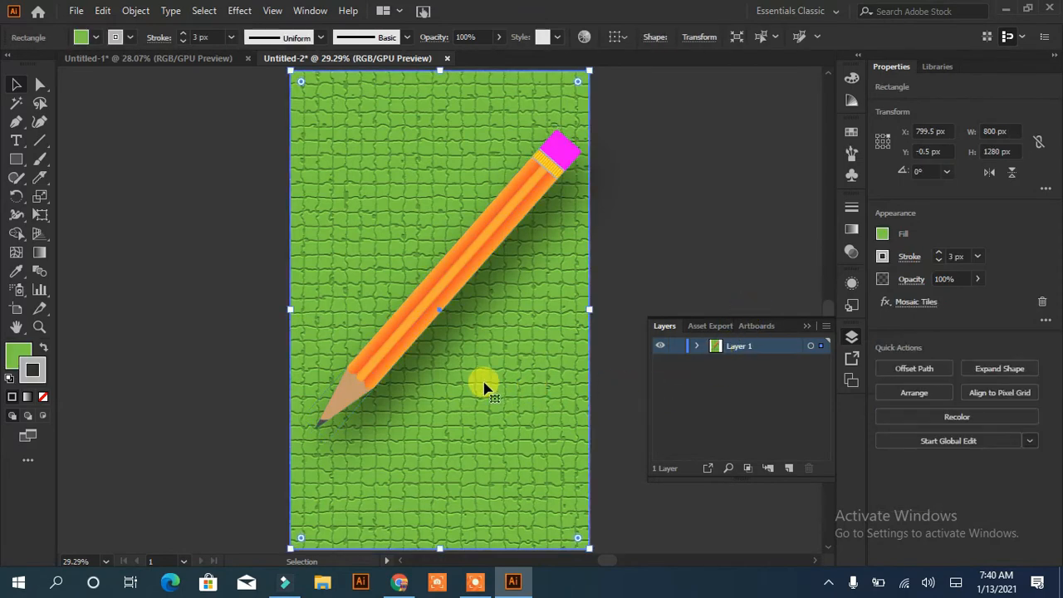
key("ctrl+plus")
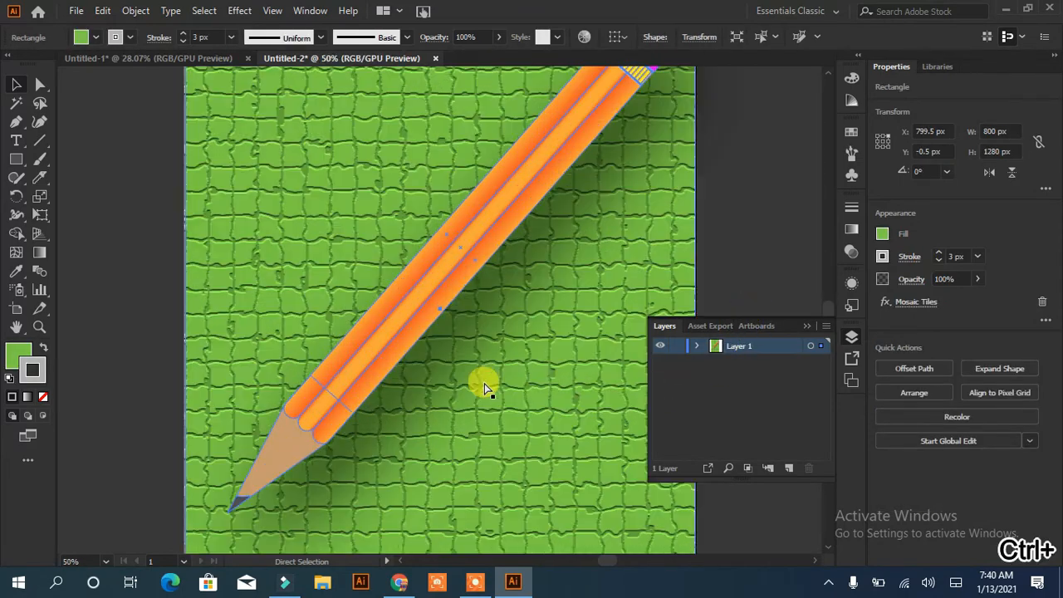
left_click(484, 387)
left_click(95, 308)
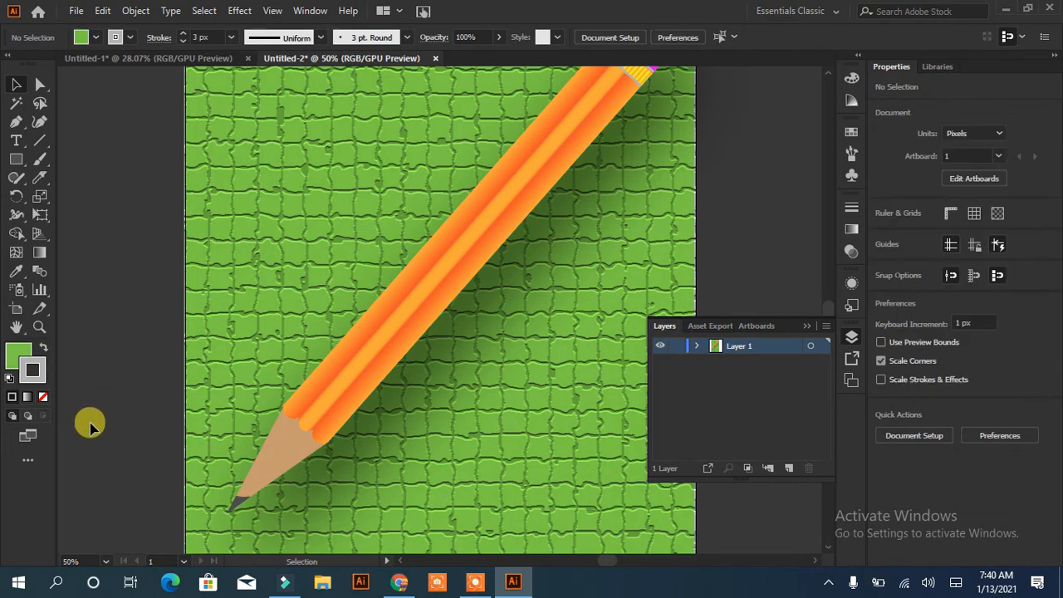
key("ctrl+plus")
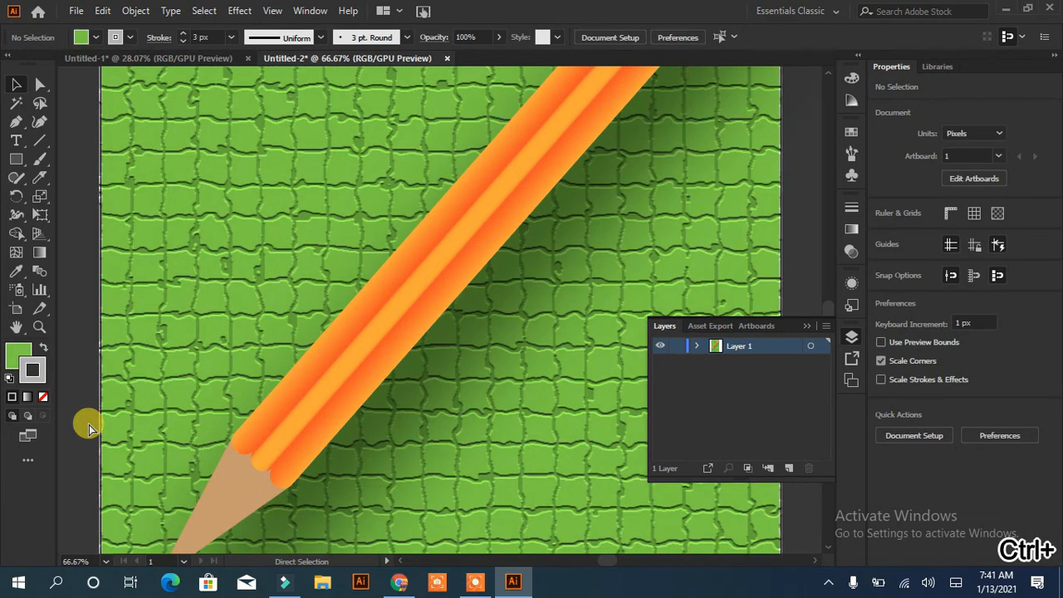
key("ctrl+minus")
key("ctrl+minus")
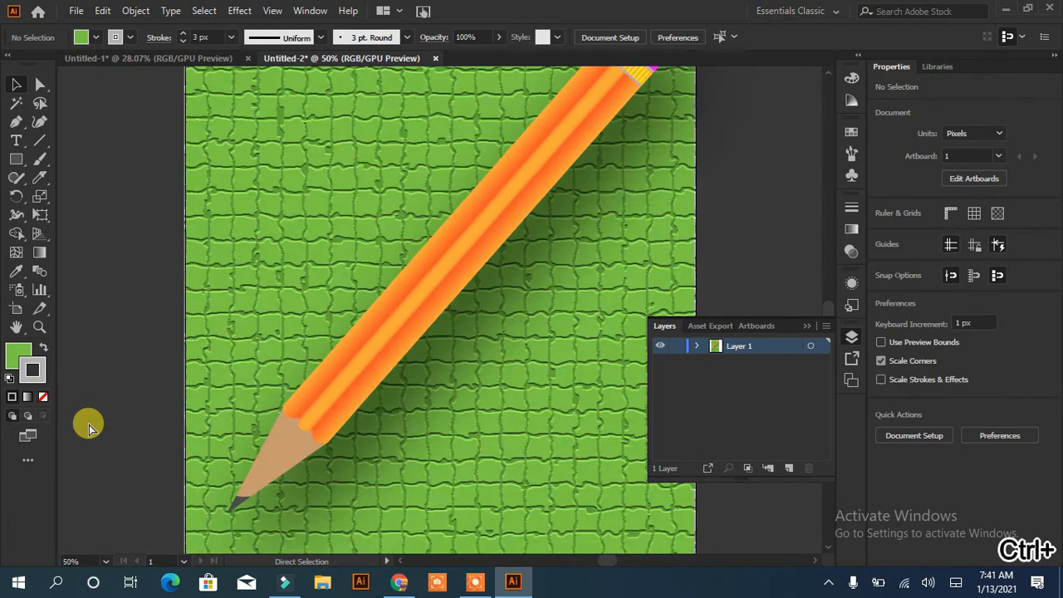
left_click(807, 326)
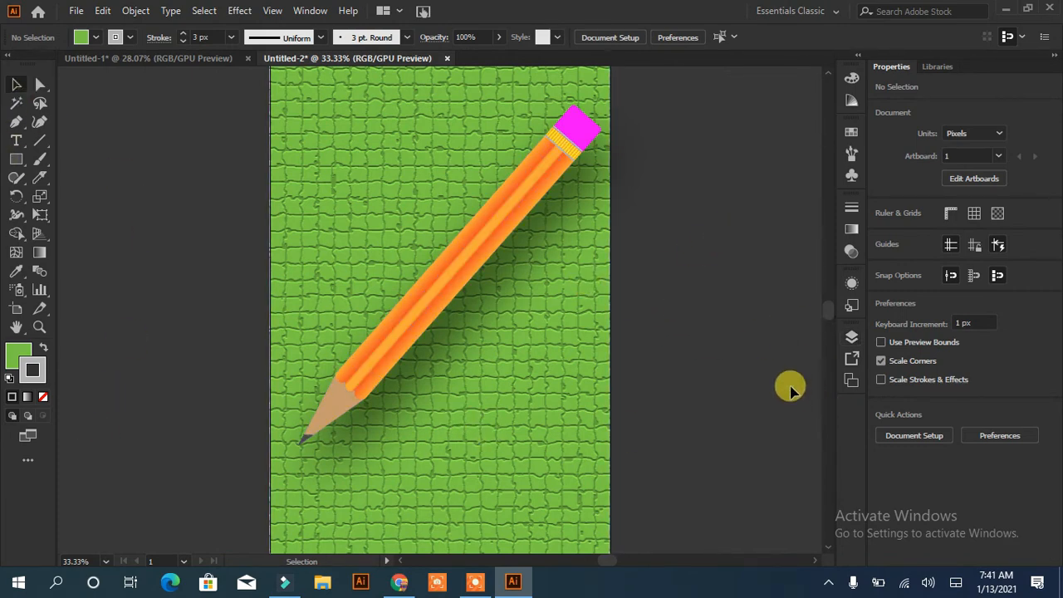
left_click(576, 135)
left_click(694, 416)
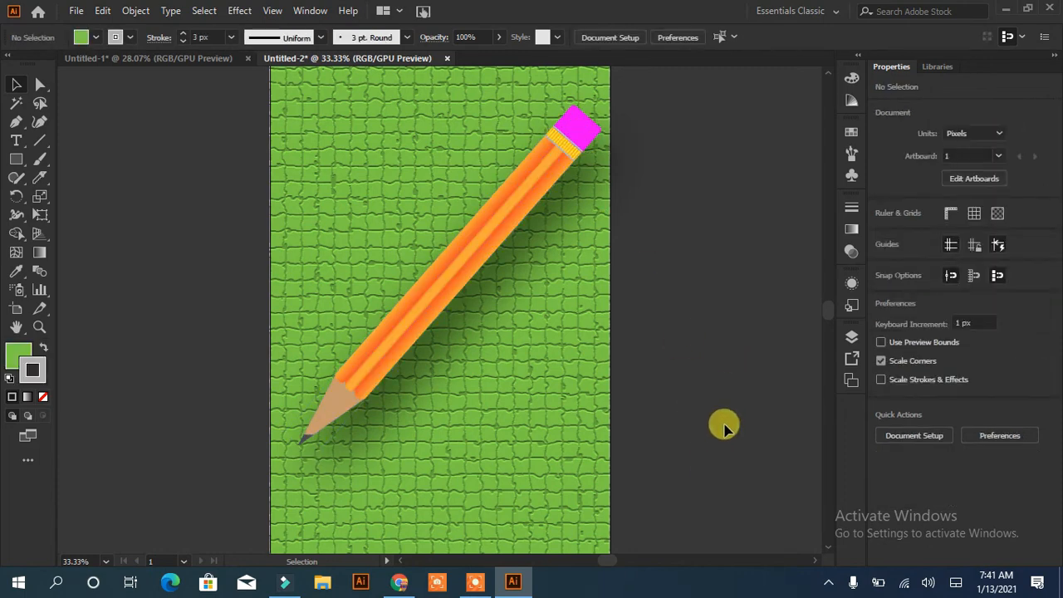